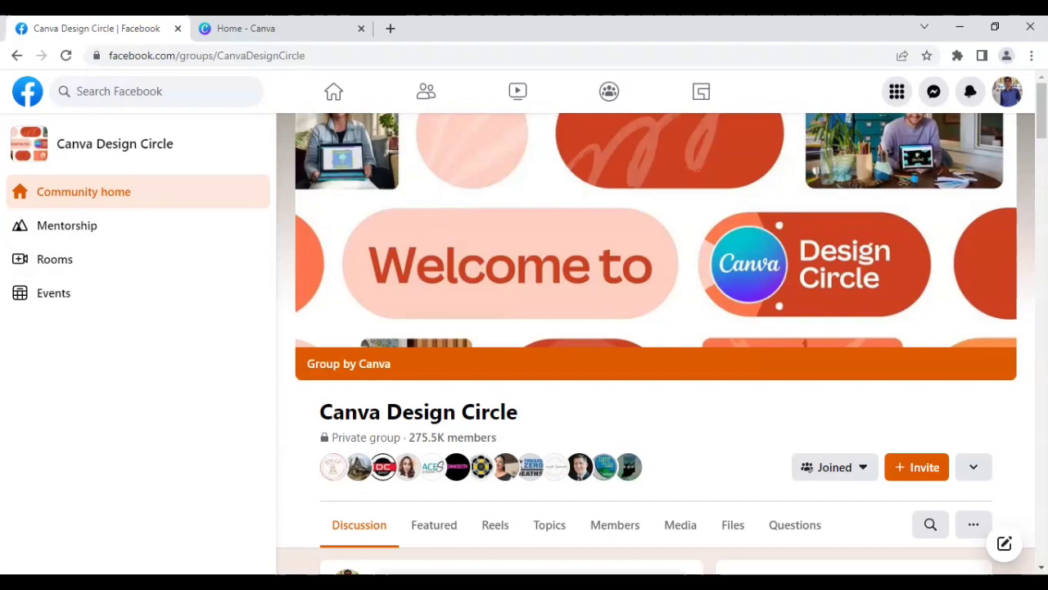
Add a heading to the blank Instagram post and change its text to 'Canva'.
click(286, 29)
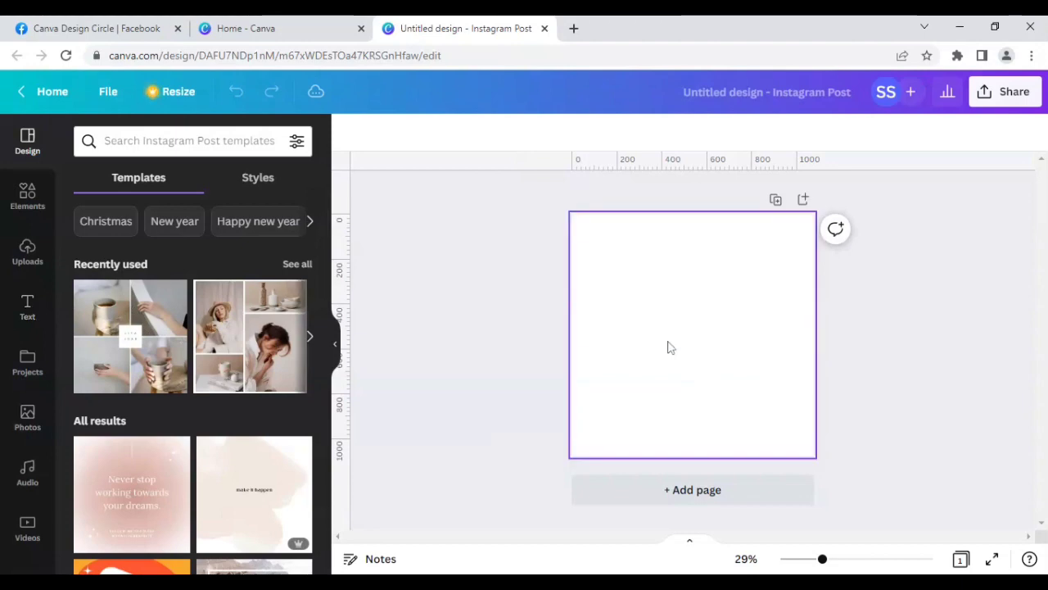
click(29, 304)
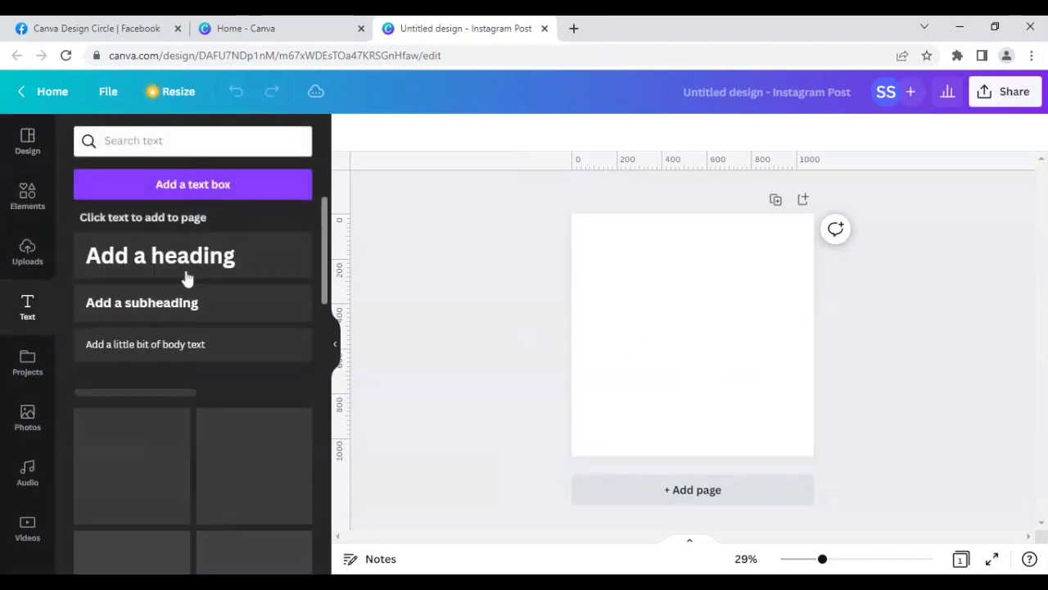
text(t)
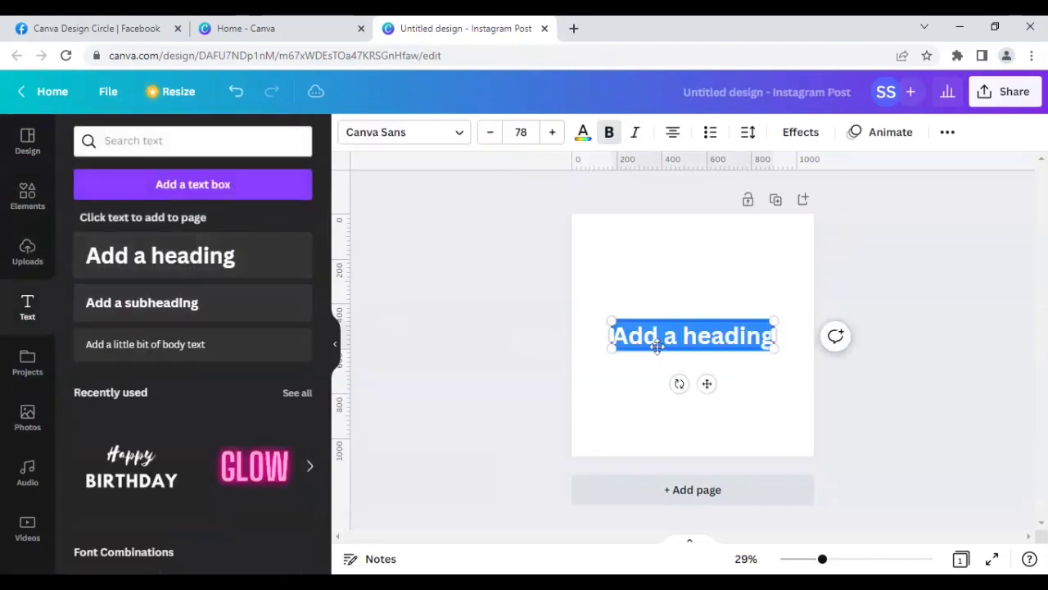
text(Canva)
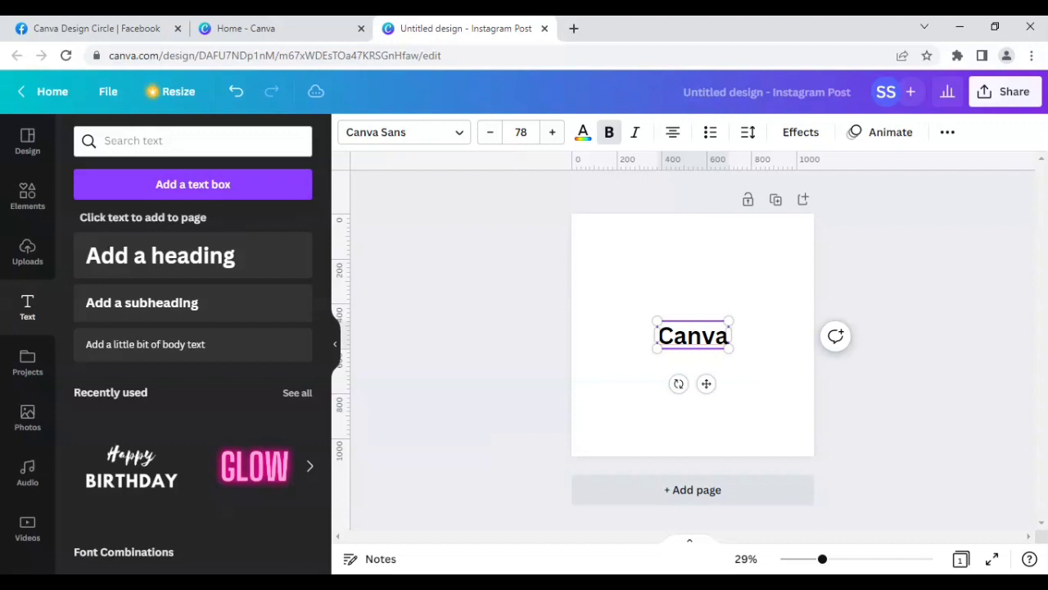
Search for 'bukhari script' and apply Bukhari Script to the 'Canva' heading, then deselect it.
click(434, 142)
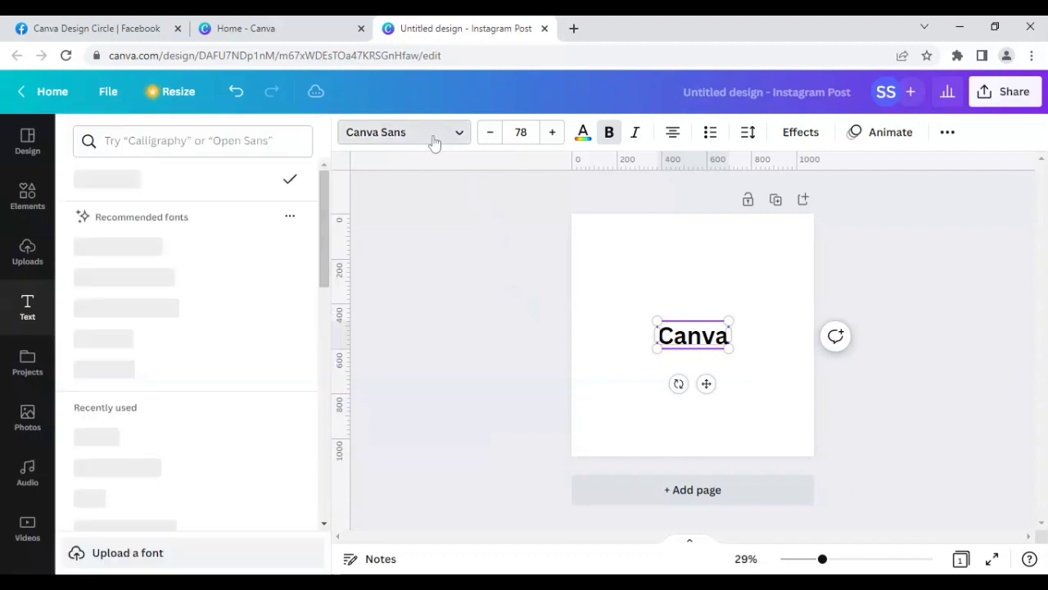
click(139, 141)
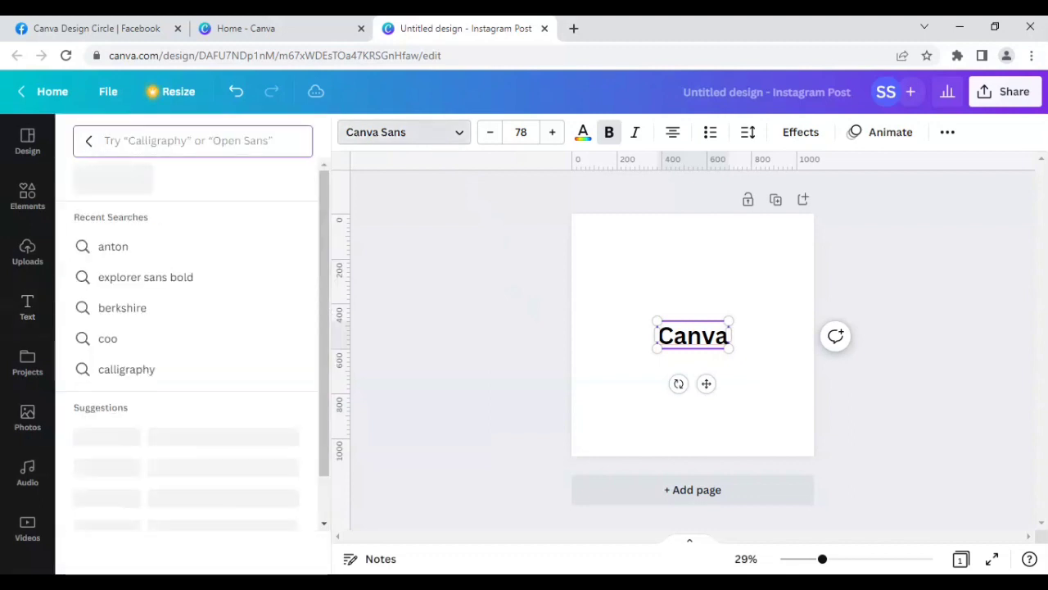
text(bukhar)
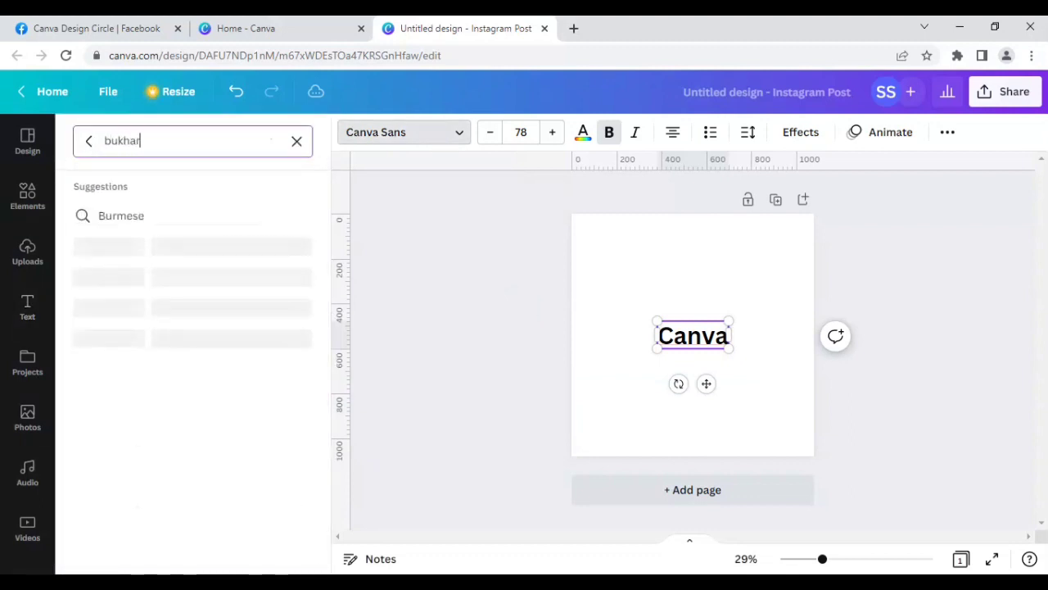
text(i s)
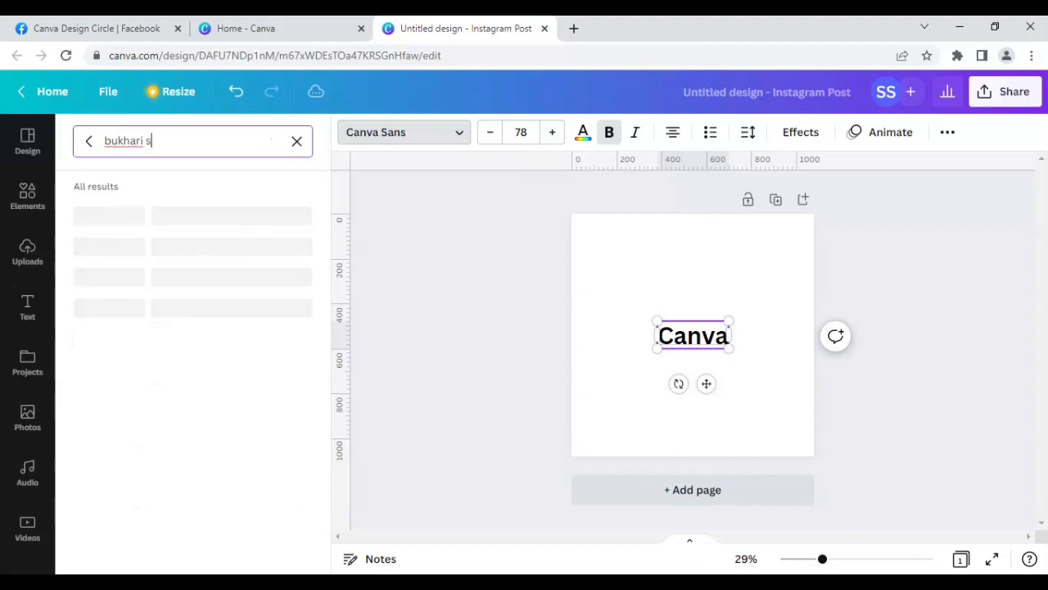
text(cript)
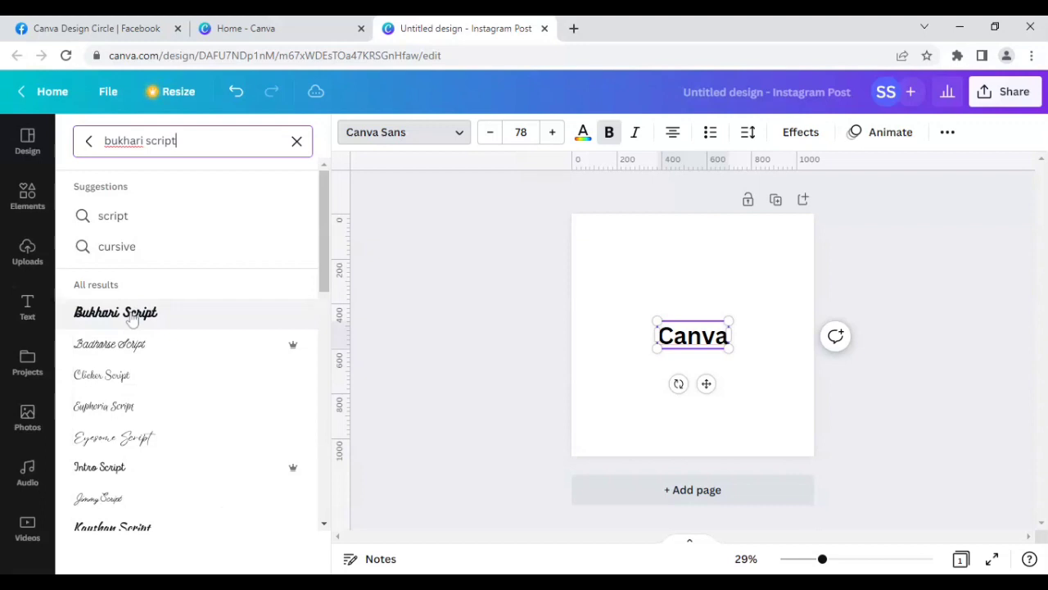
click(131, 318)
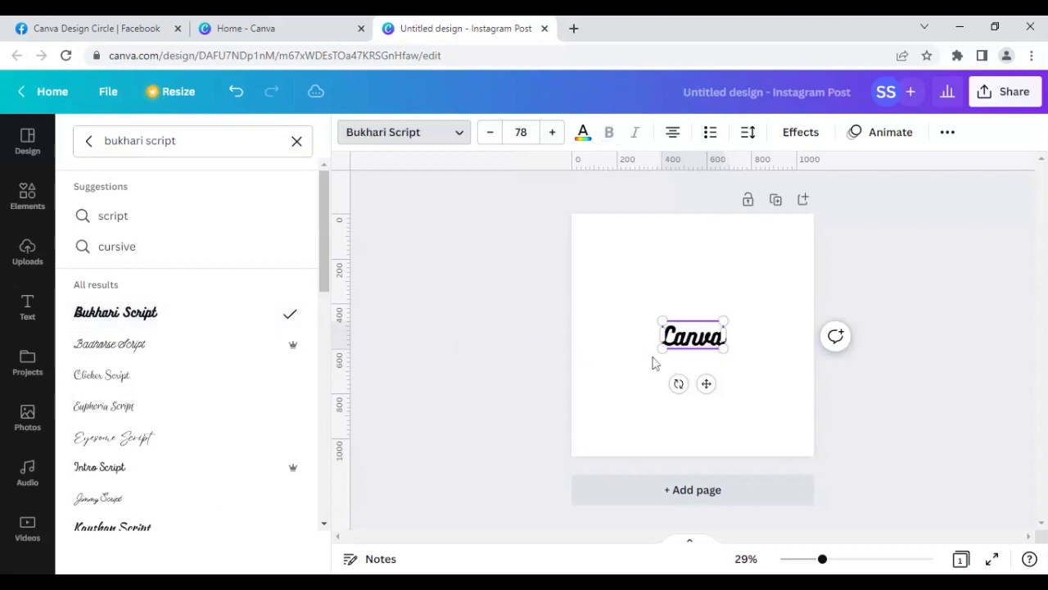
key(Escape)
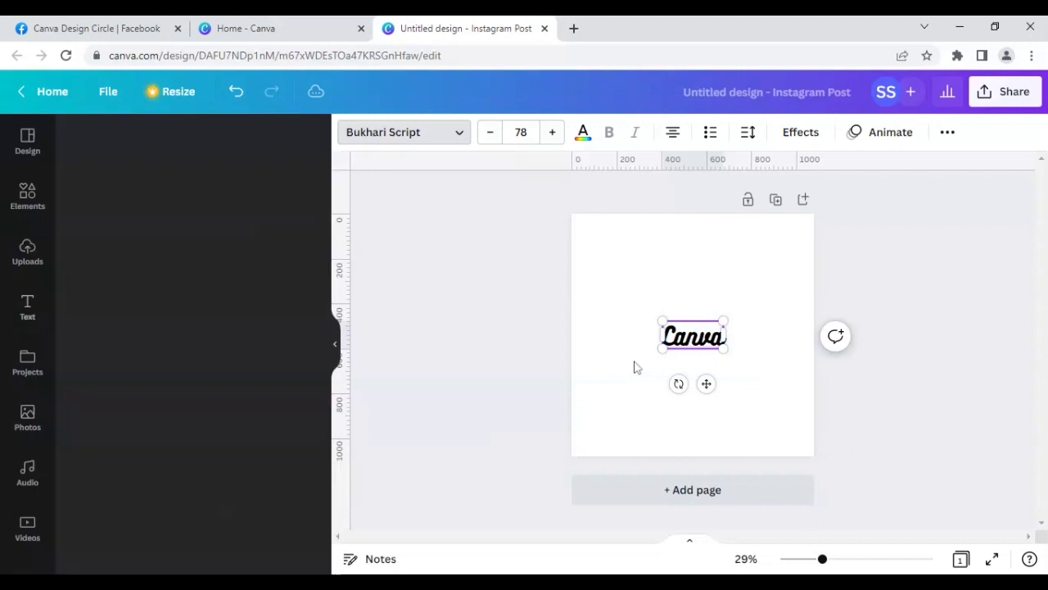
click(631, 366)
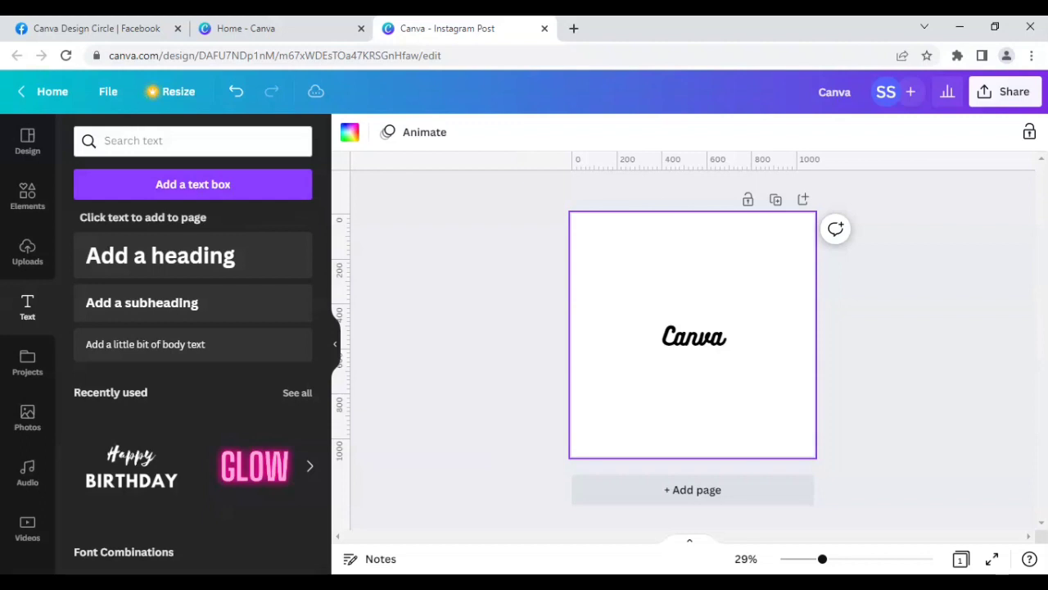
Replace Bukhari Script with the thin handwritten Jonathan font on the 'Canva' heading.
click(711, 345)
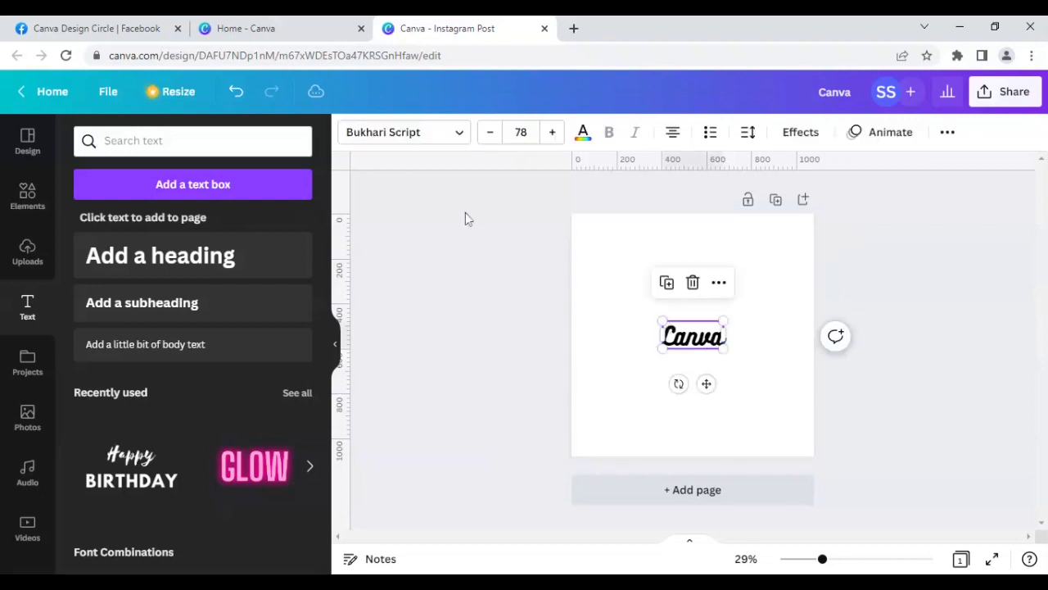
click(414, 133)
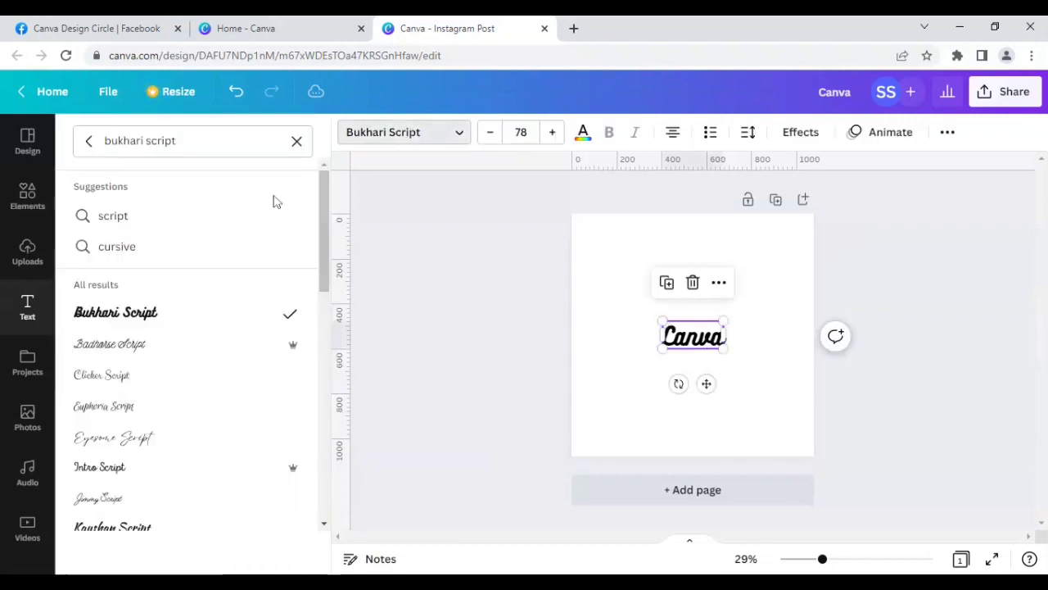
click(296, 141)
text(jonath)
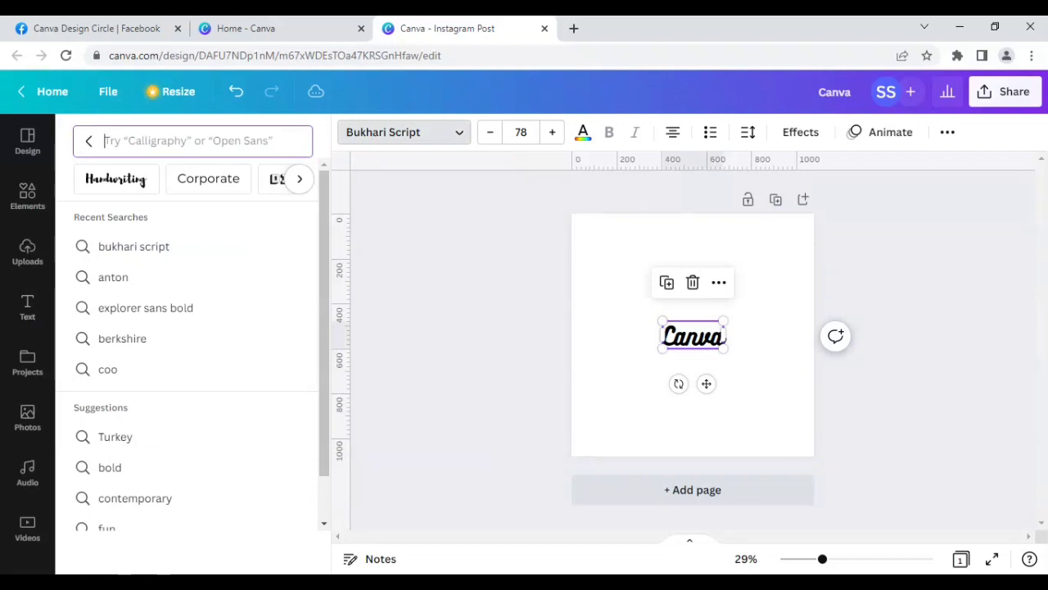
text(an)
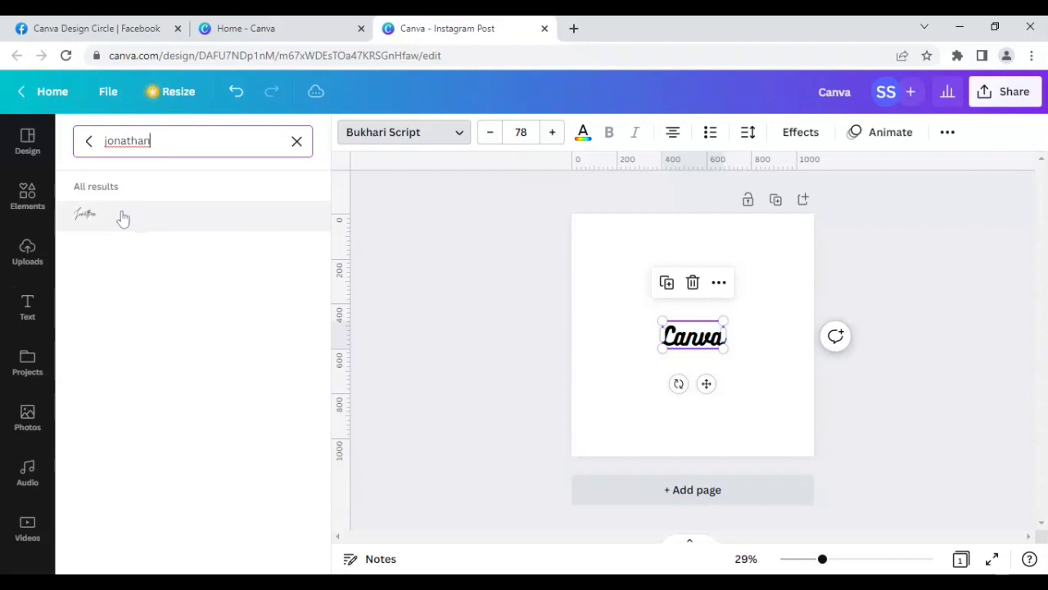
click(123, 216)
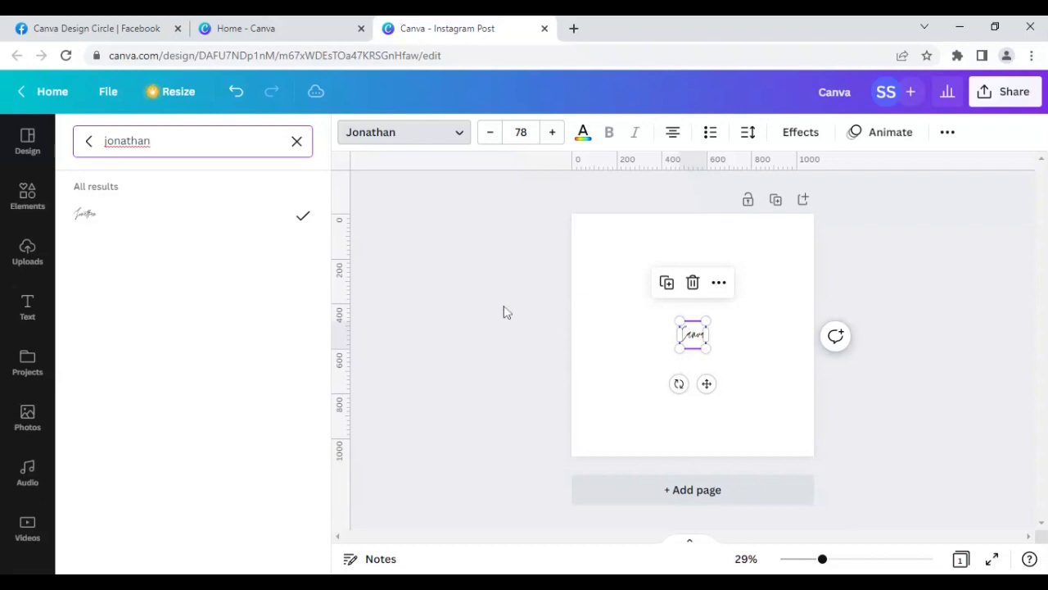
key(Escape)
click(614, 351)
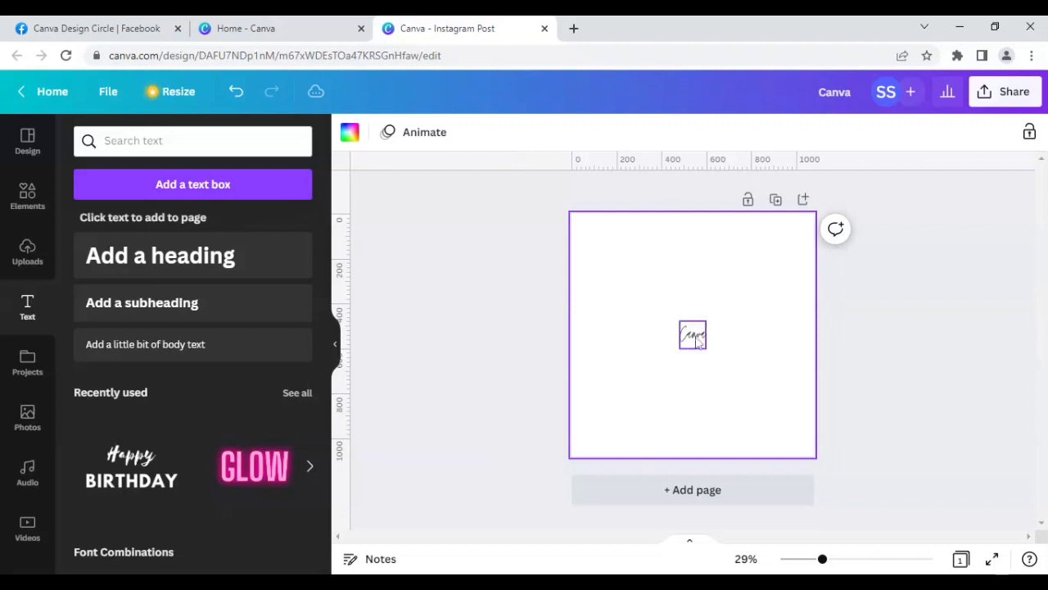
Search 'moontime' and set the 'Canva' heading in the Moontime script font.
click(697, 342)
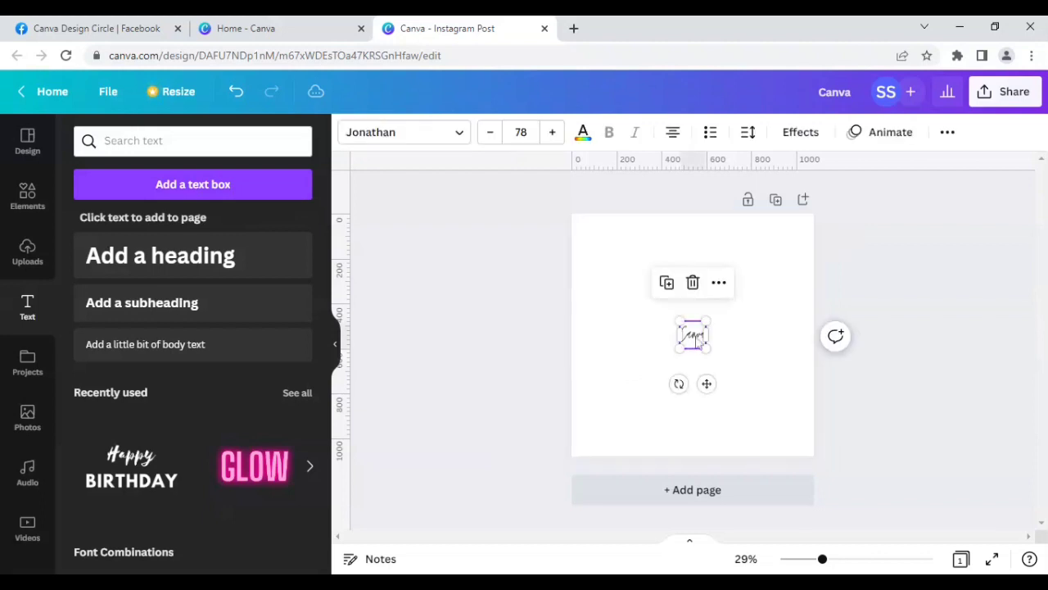
click(397, 142)
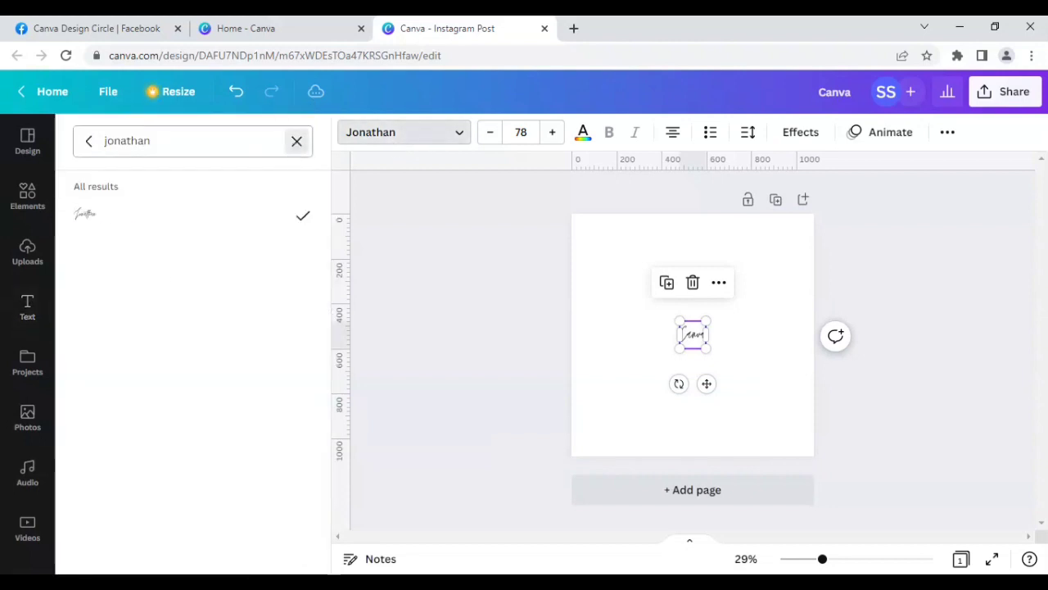
click(297, 141)
text(moo)
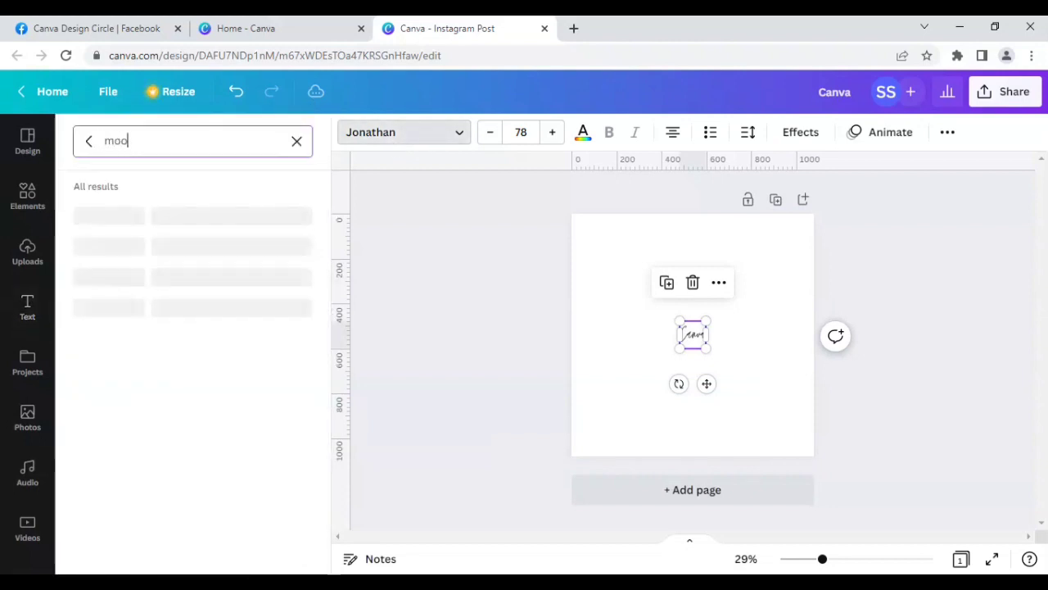
text(ntime)
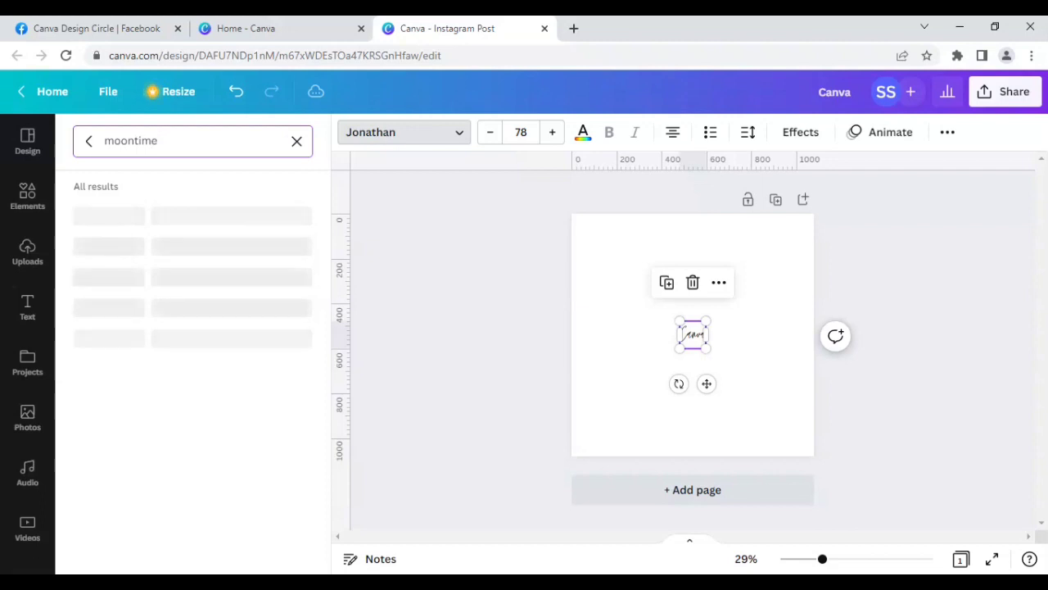
click(97, 215)
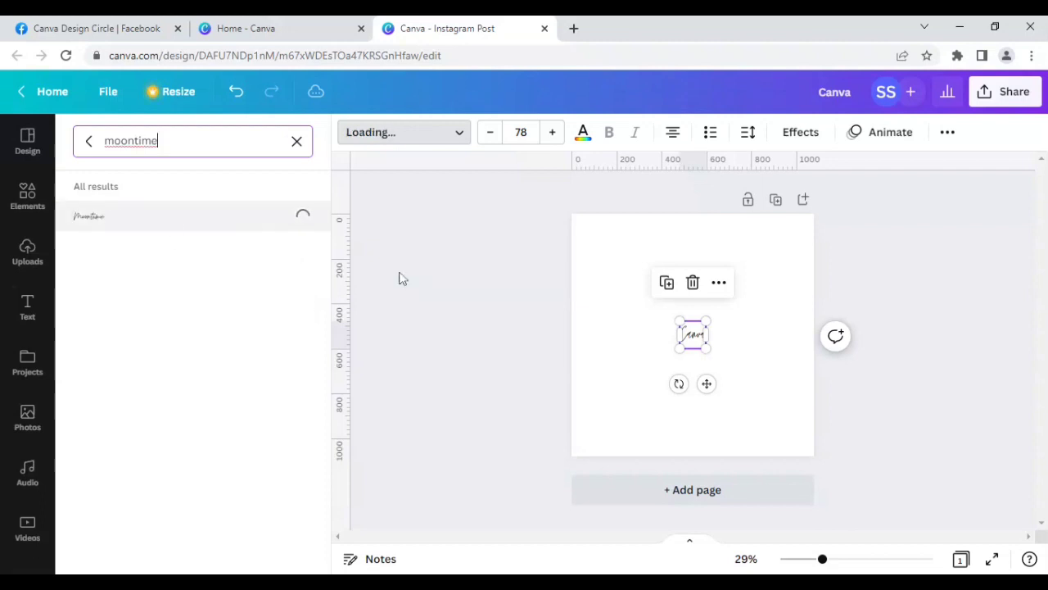
click(510, 361)
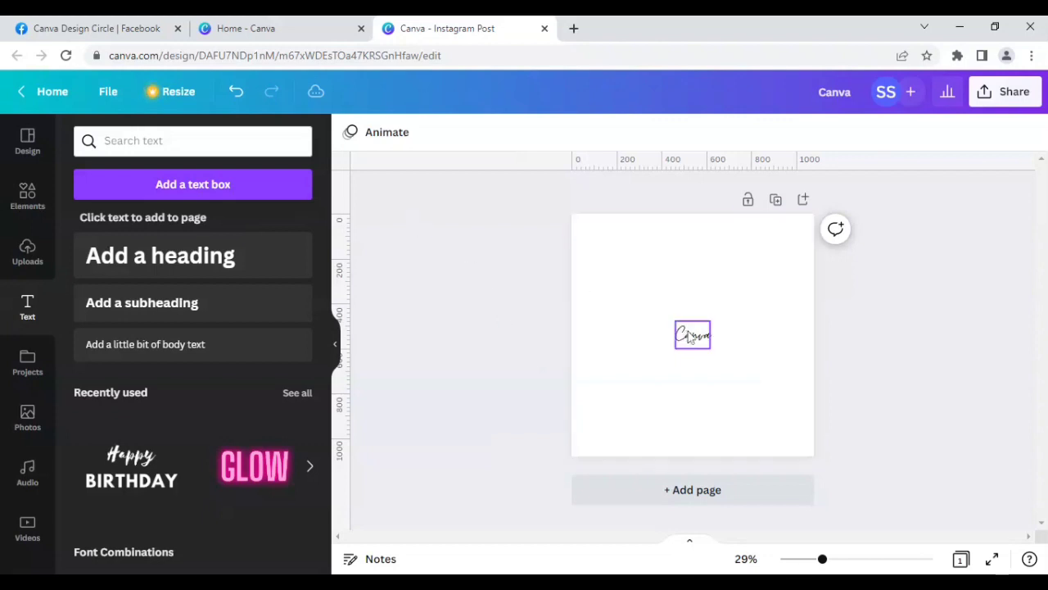
Search 'nickainley' and apply the Nickainley script font to the 'Canva' heading.
click(690, 336)
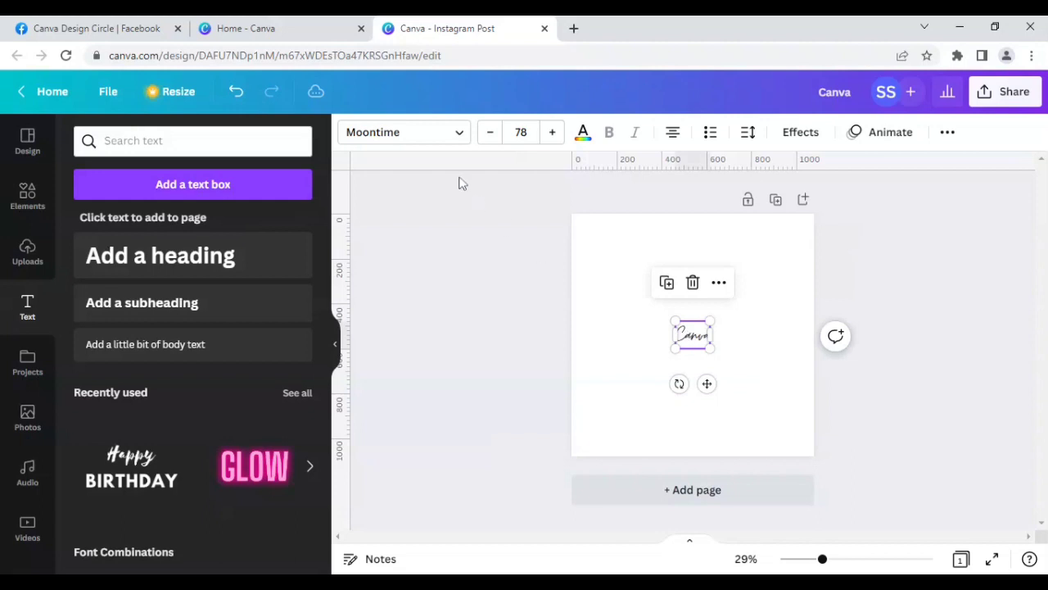
click(398, 140)
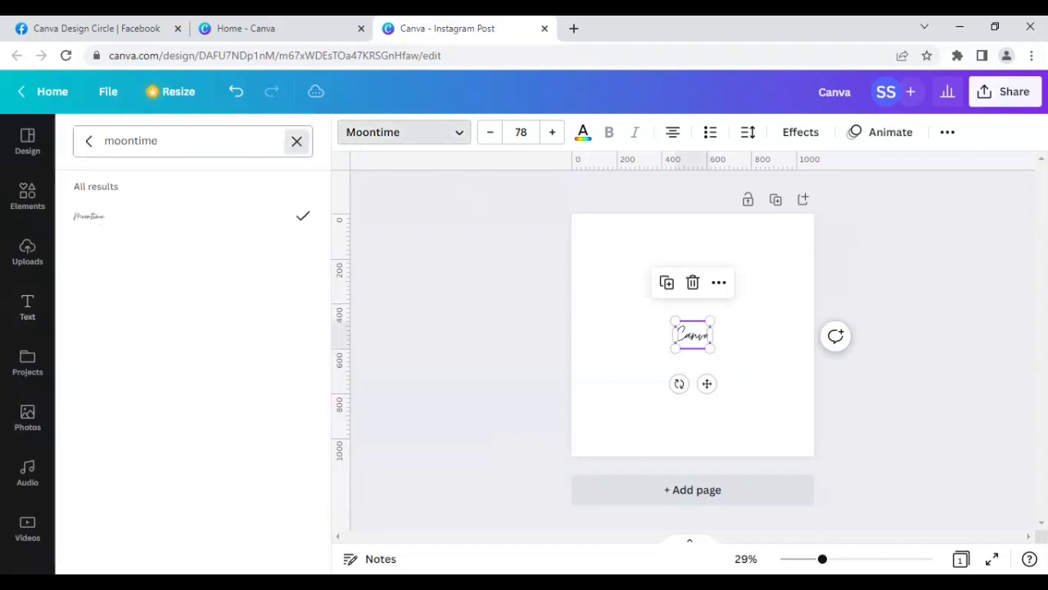
click(296, 141)
text(nic)
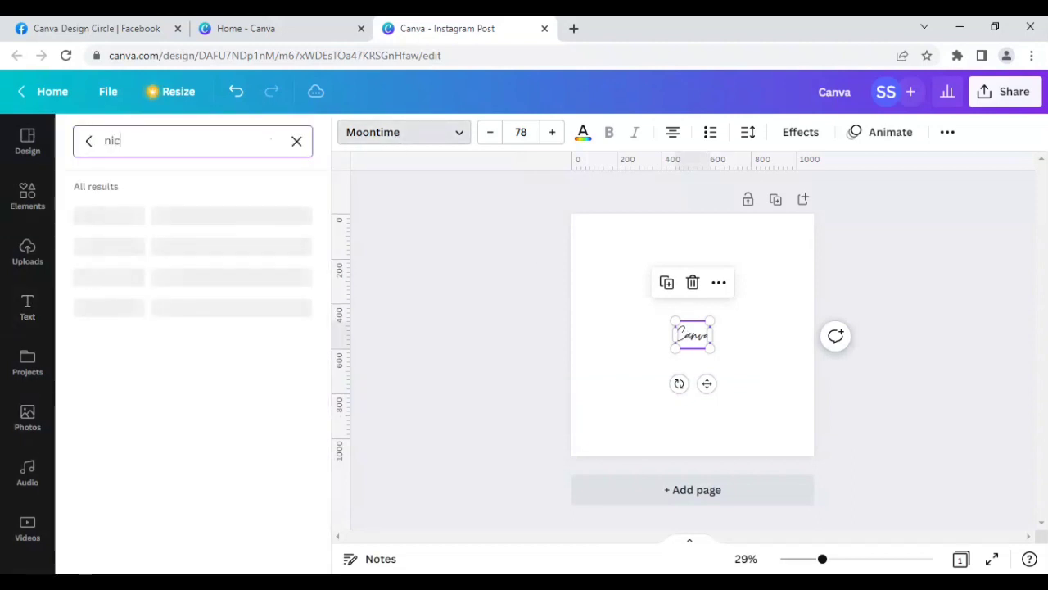
text(kainley)
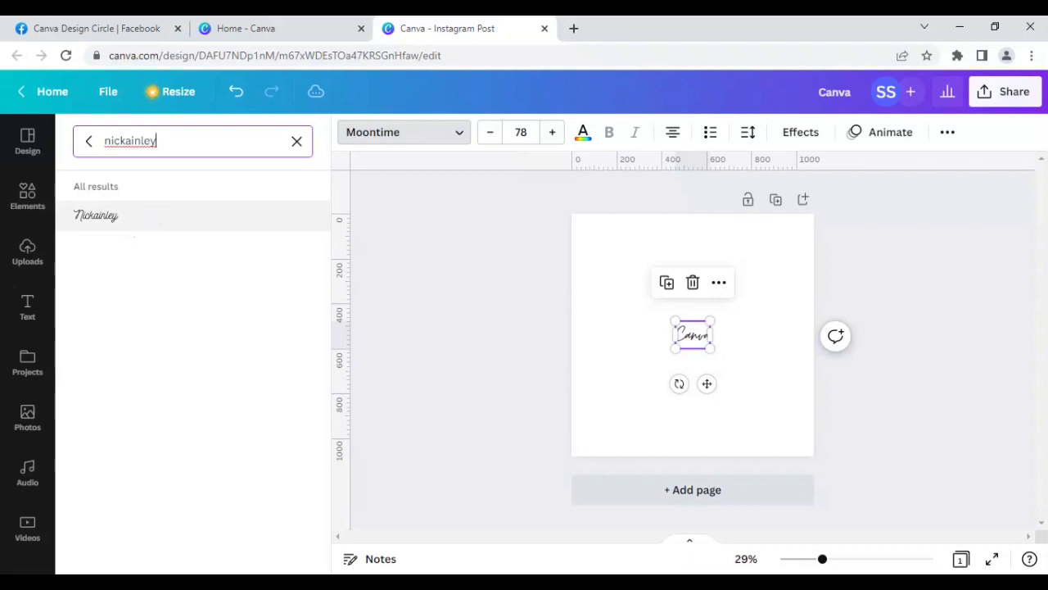
click(152, 219)
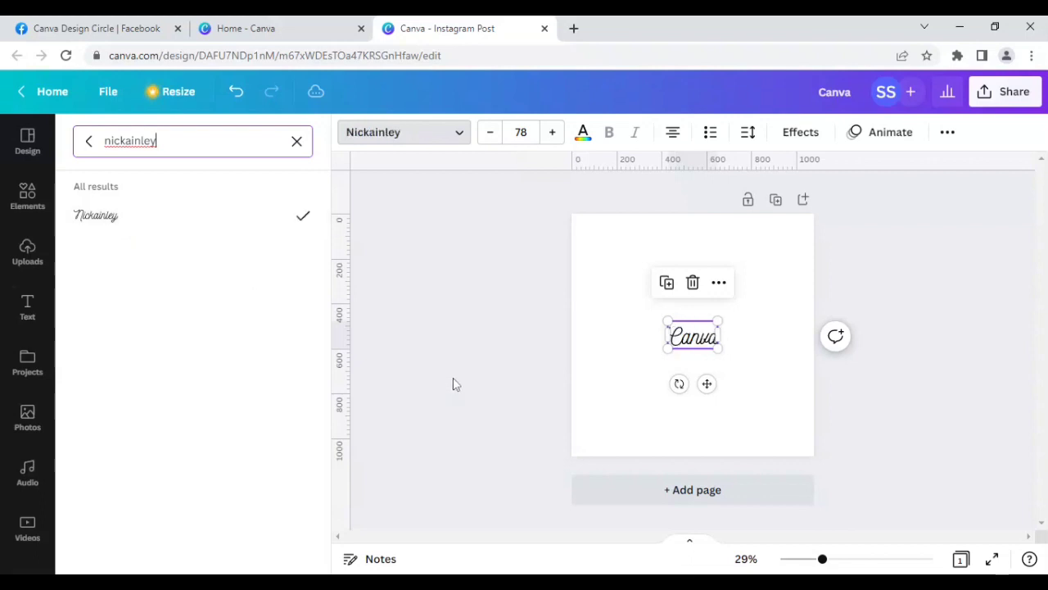
click(516, 405)
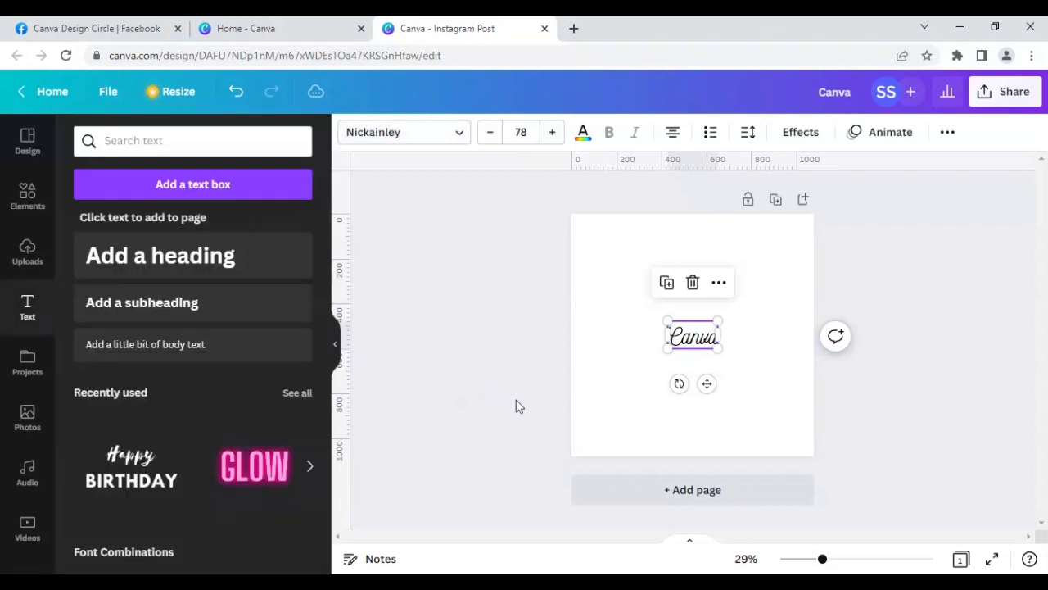
click(692, 346)
Search 'virtual' and apply the Virtual script font to the 'Canva' heading.
click(422, 141)
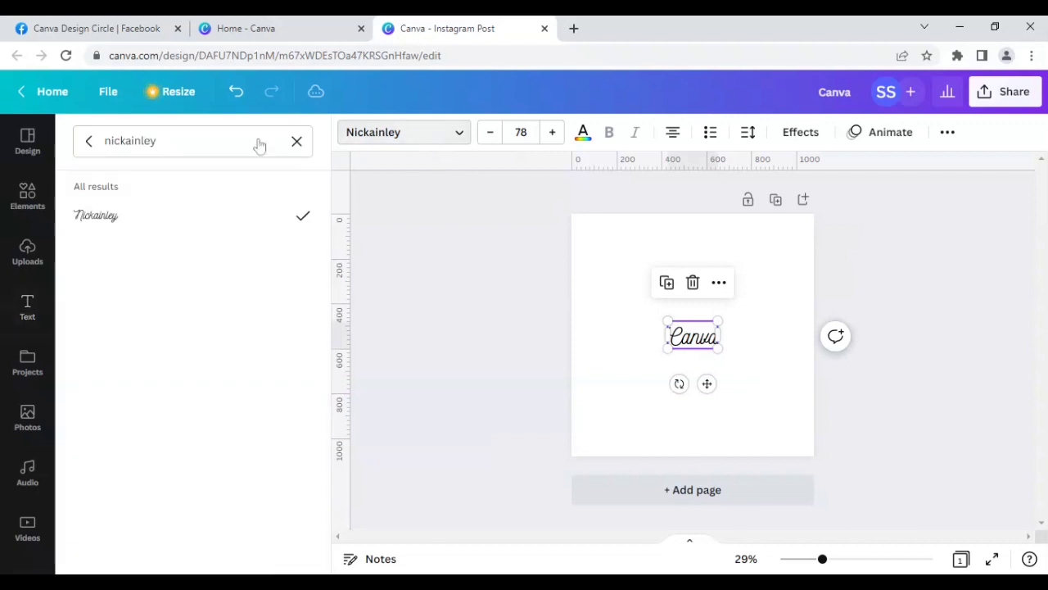
click(297, 142)
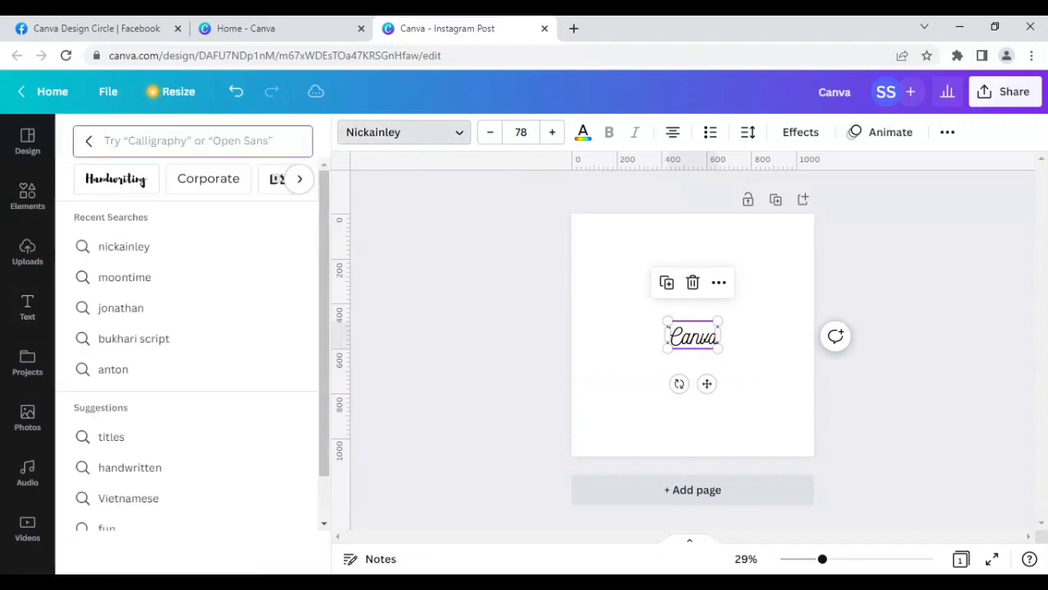
text(virtual)
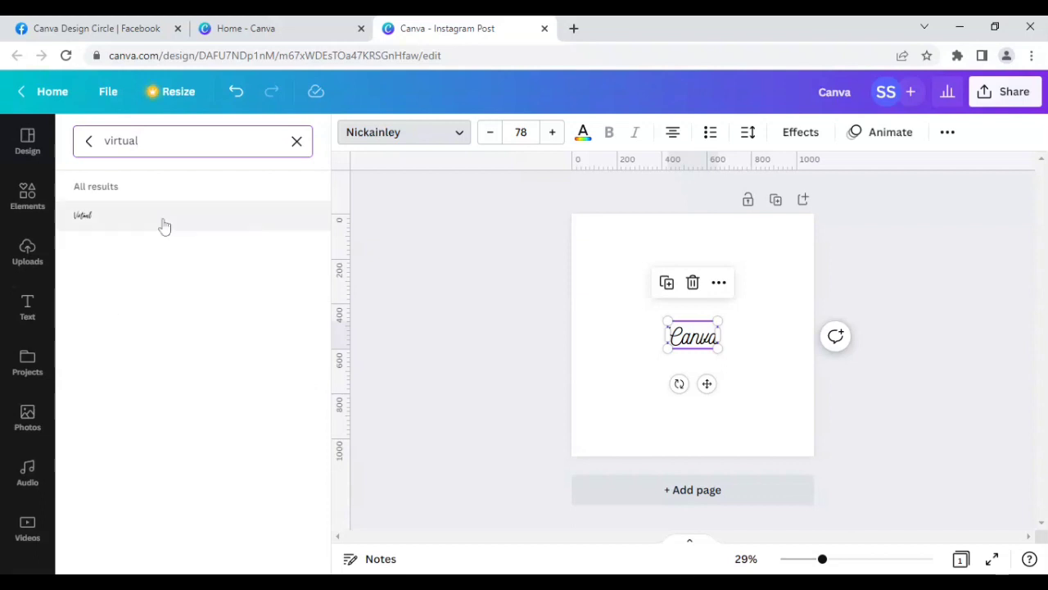
click(163, 225)
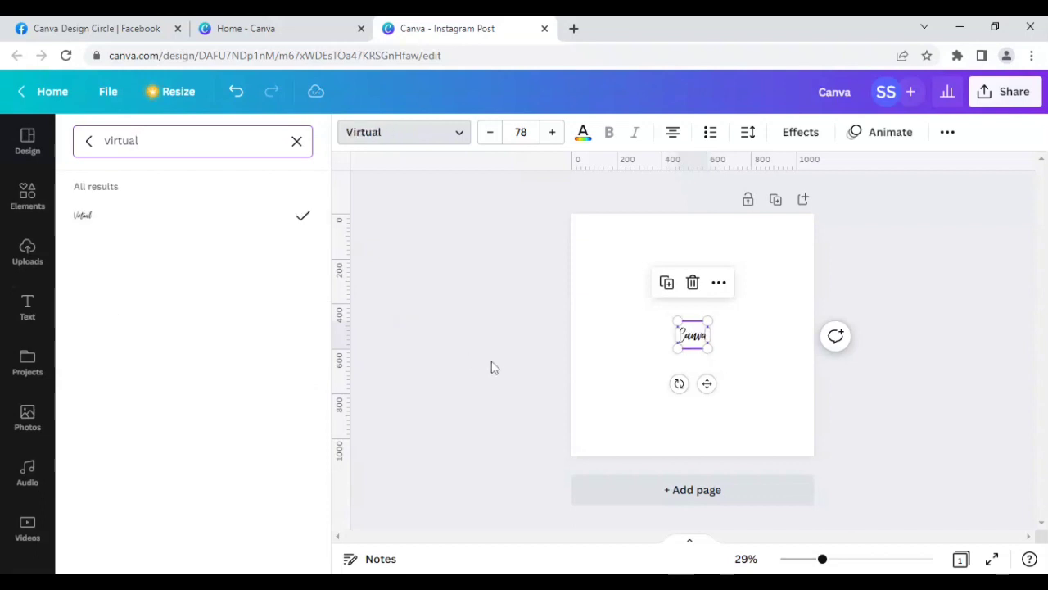
key(Escape)
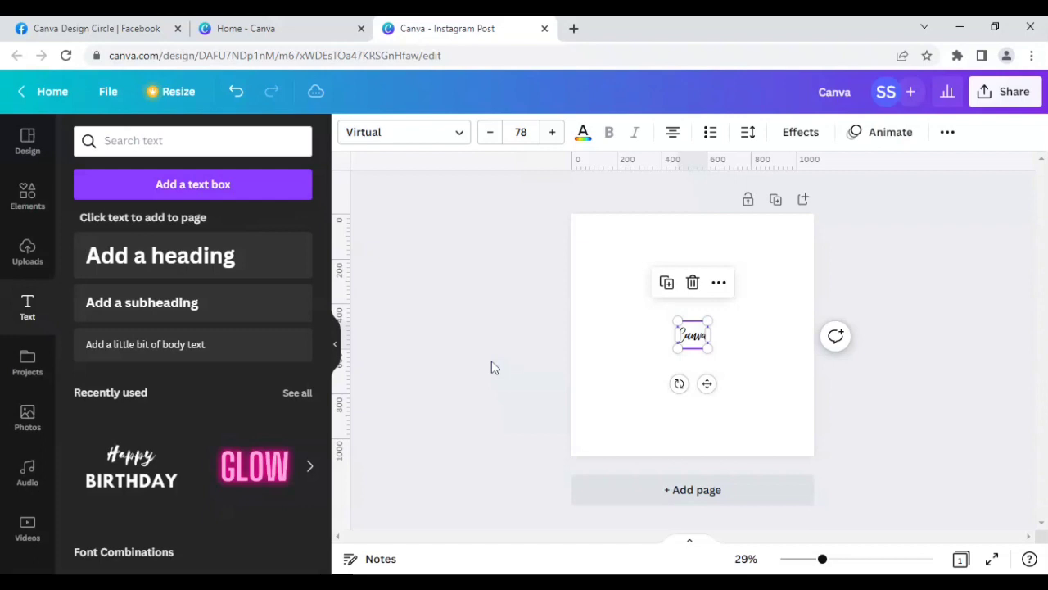
click(492, 367)
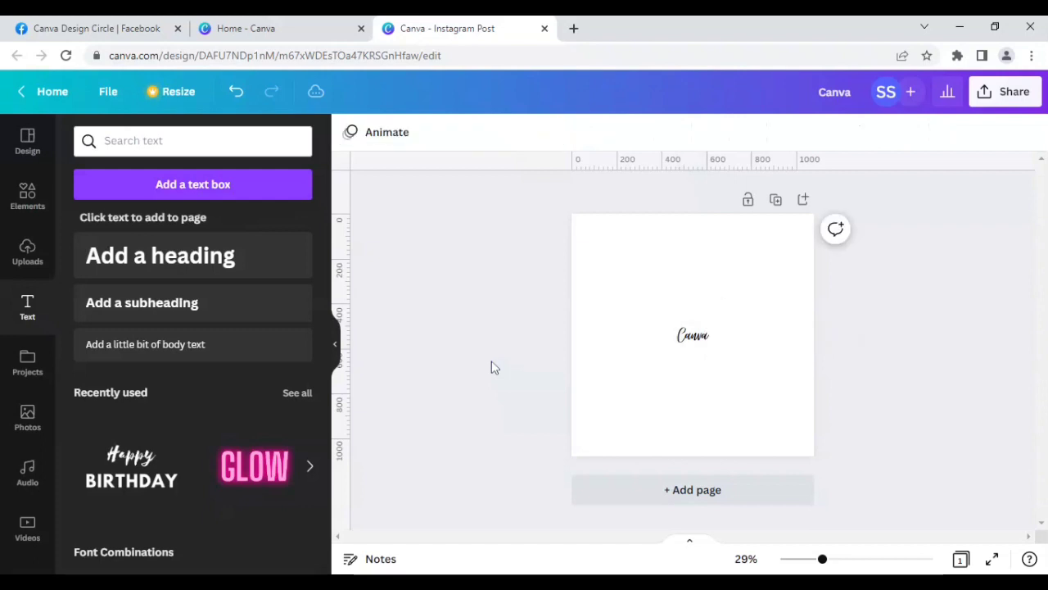
Enlarge the 'Canva' text to size 241 so it fills more of the post.
click(688, 343)
mouse_move(678, 348)
mouse_down()
mouse_move(607, 399)
mouse_move(666, 371)
mouse_move(678, 342)
mouse_up()
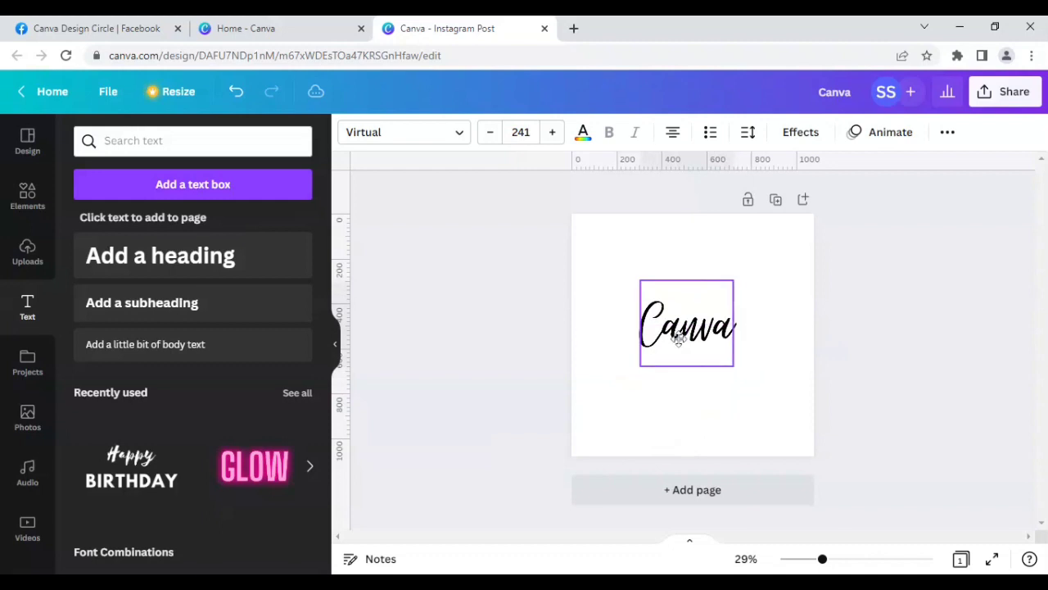
click(535, 328)
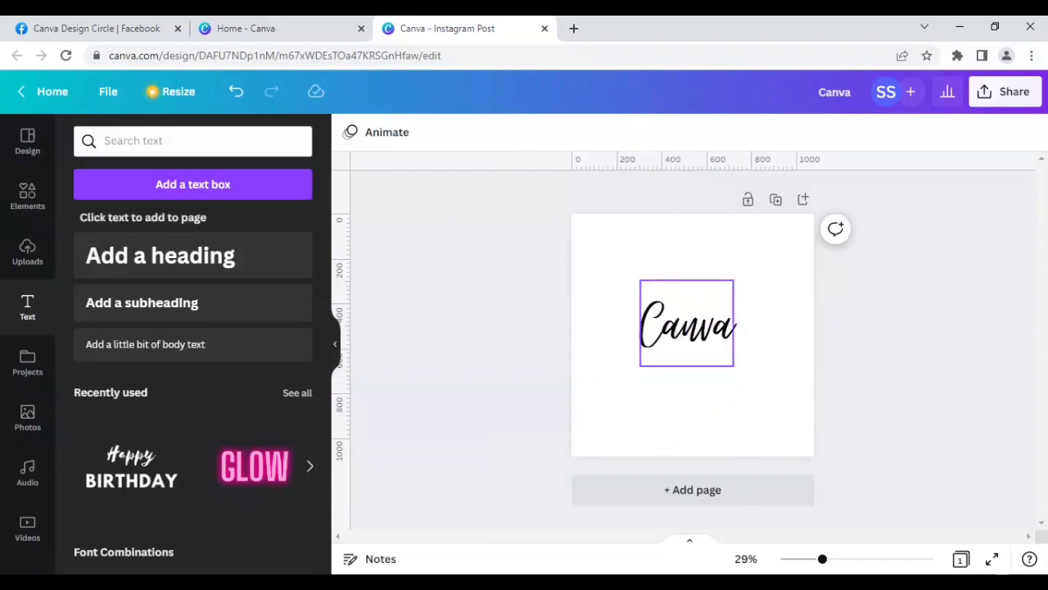
click(678, 332)
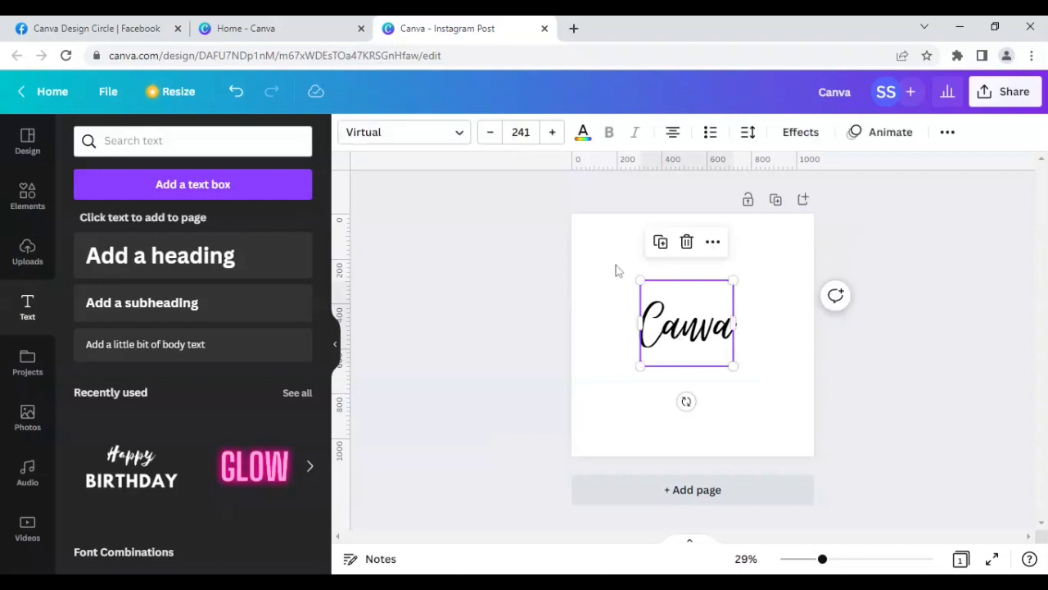
click(445, 145)
click(297, 141)
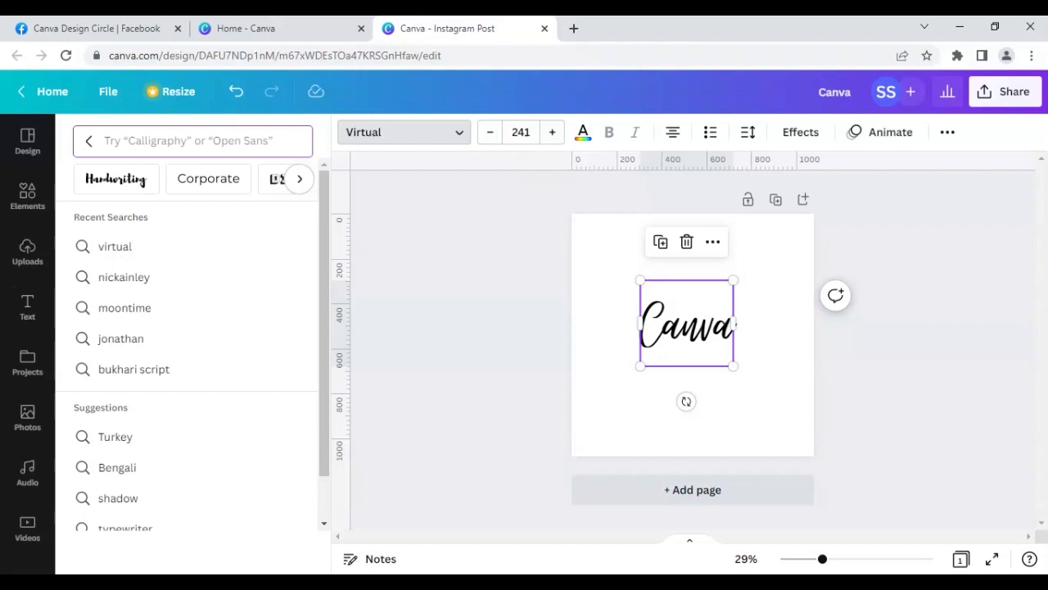
Search 'alex brush' and apply Alex Brush to the 'Canva' heading.
text(alex brush)
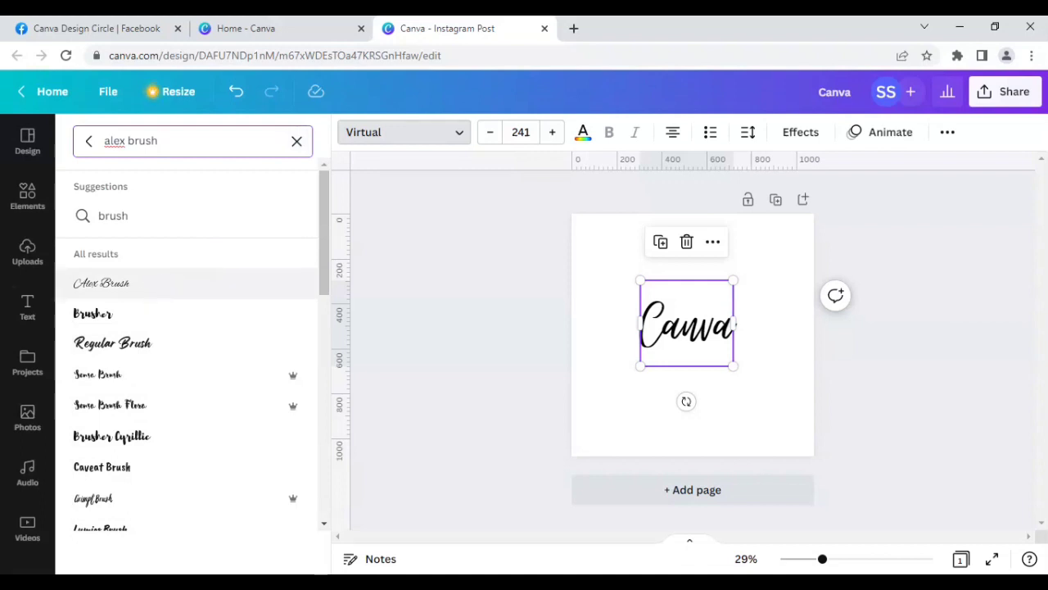
click(154, 288)
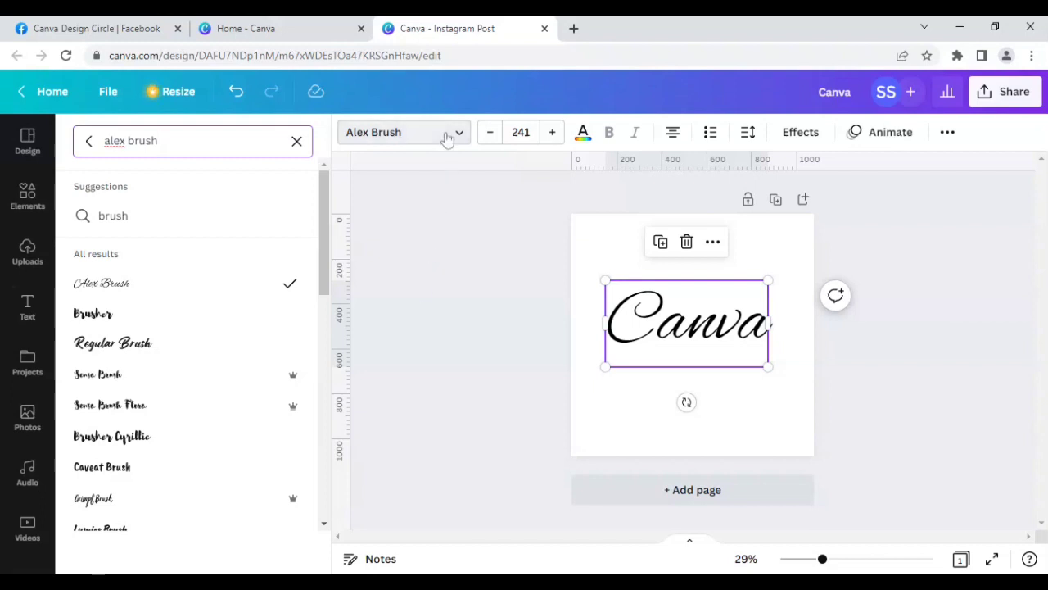
click(296, 141)
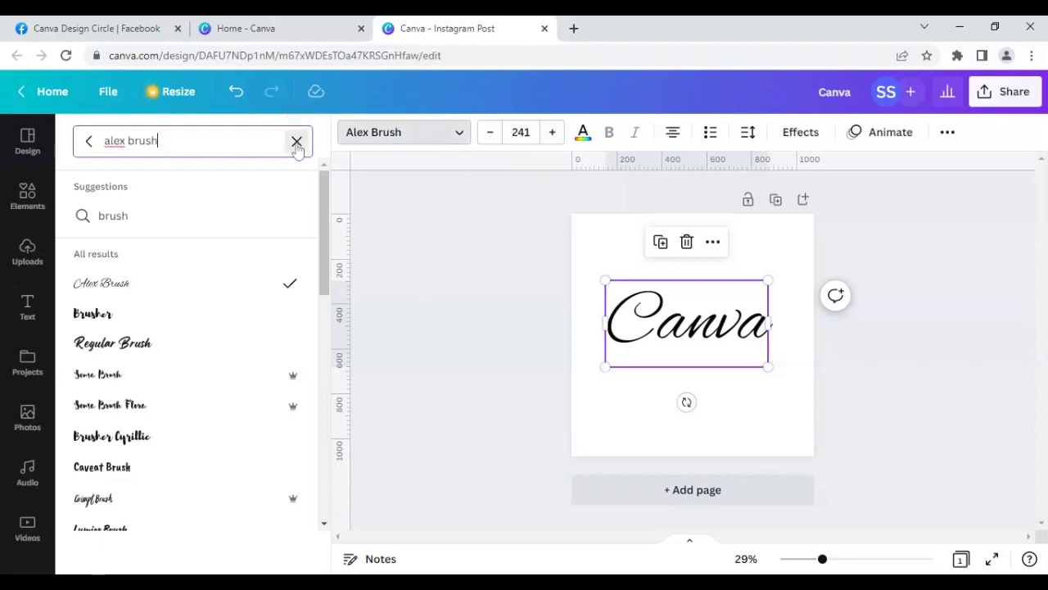
Search 'allura' and apply the Allura font to the 'Canva' heading.
text(all)
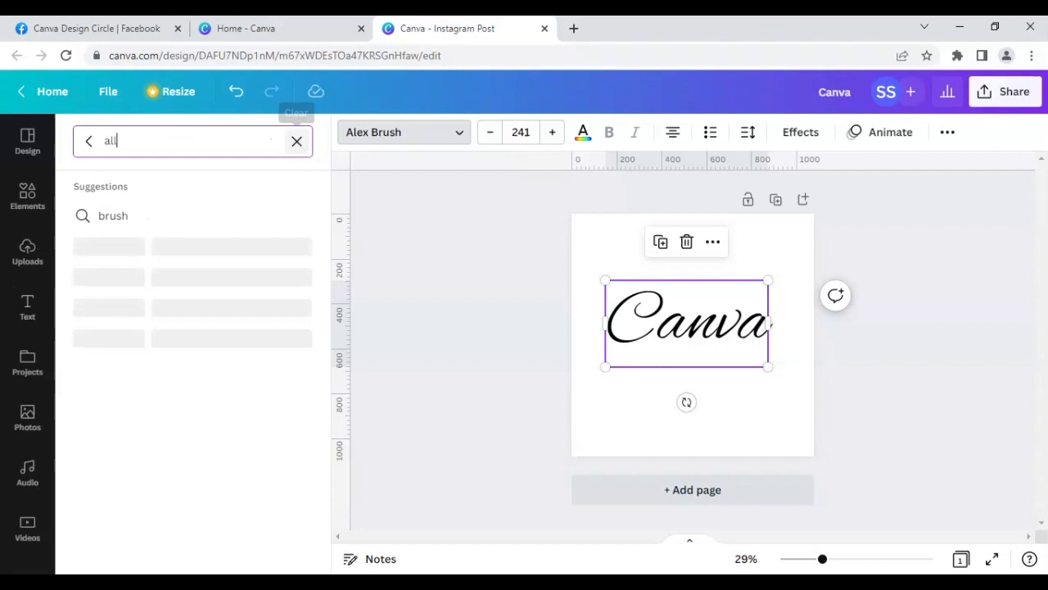
text(ura)
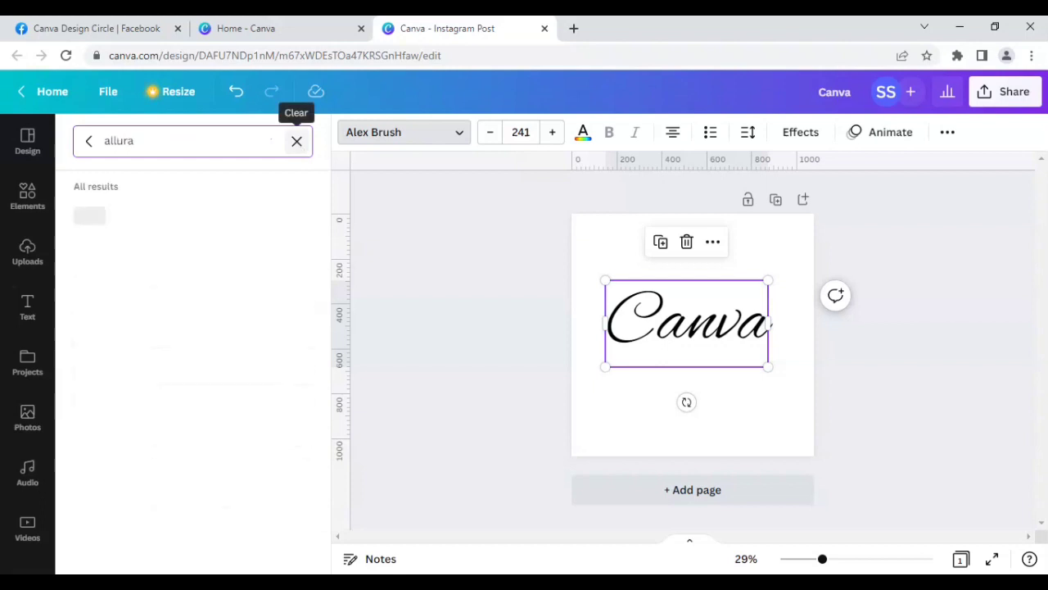
click(167, 217)
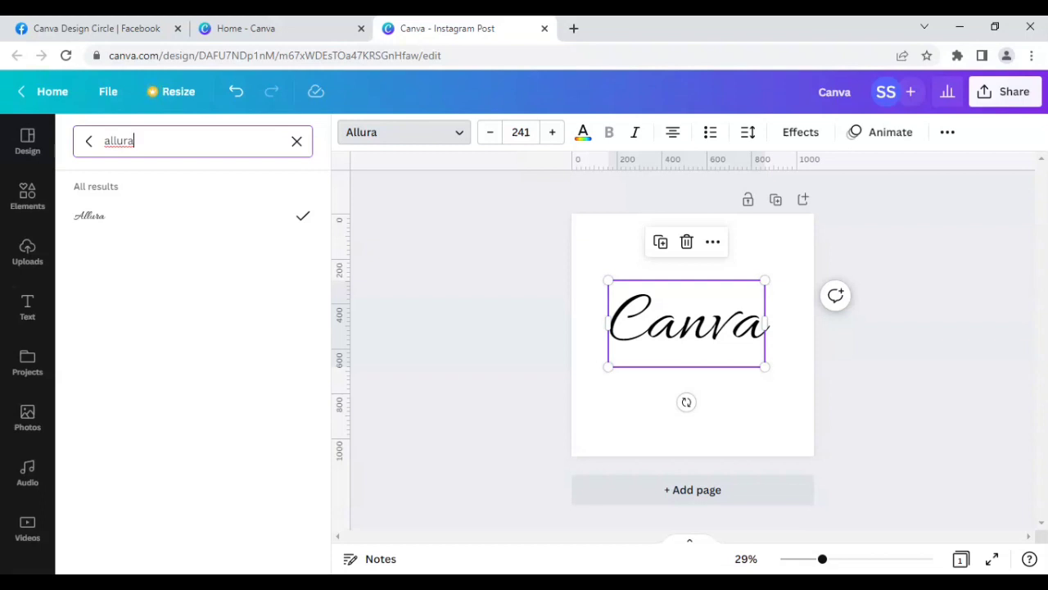
click(296, 142)
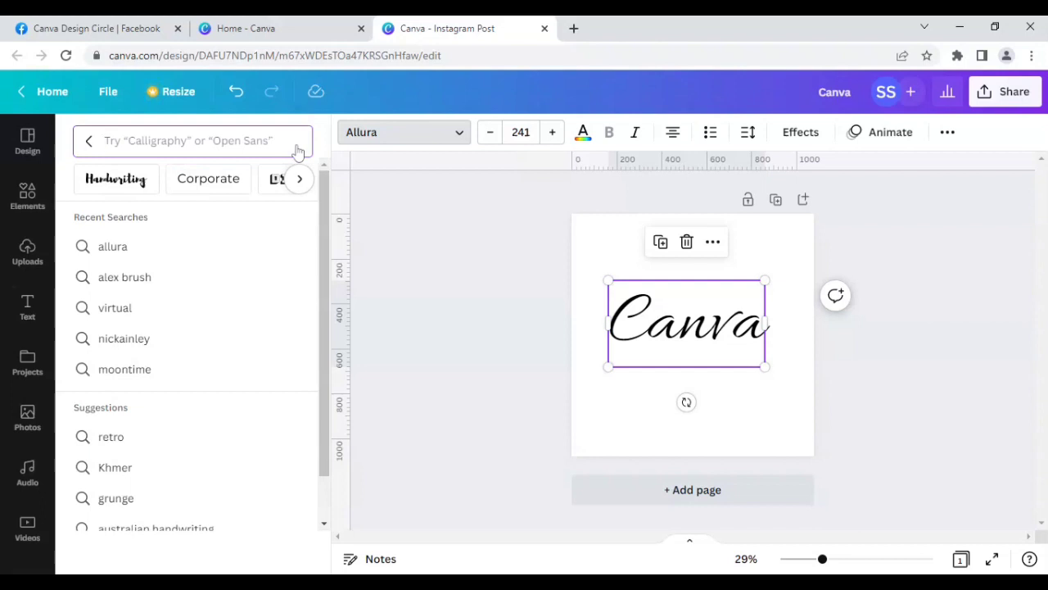
Try Amsterdam Four, One and Three on the heading, ending with Amsterdam Two.
text(amsterdam)
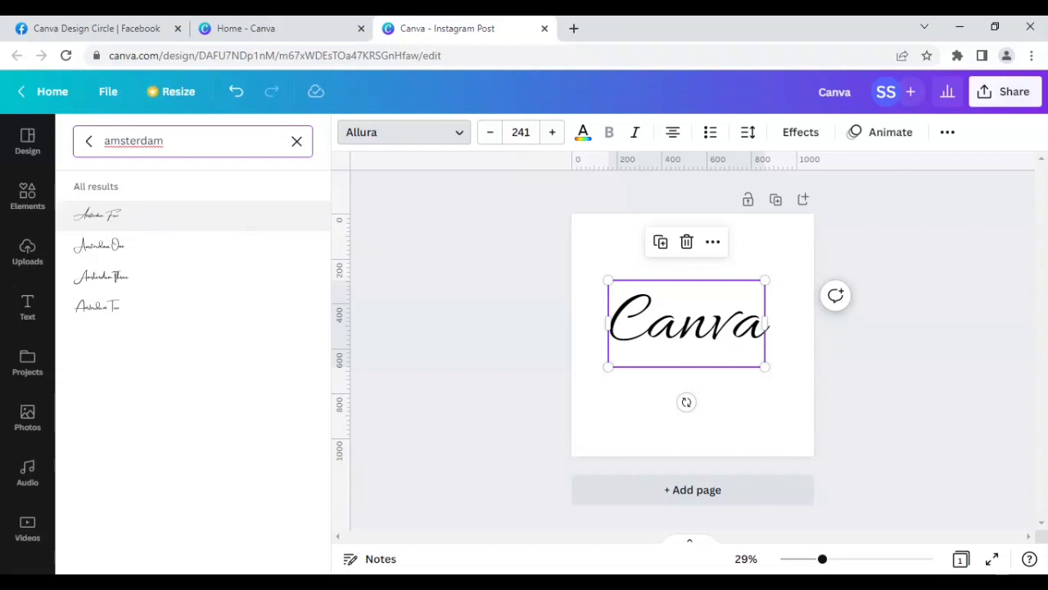
click(137, 220)
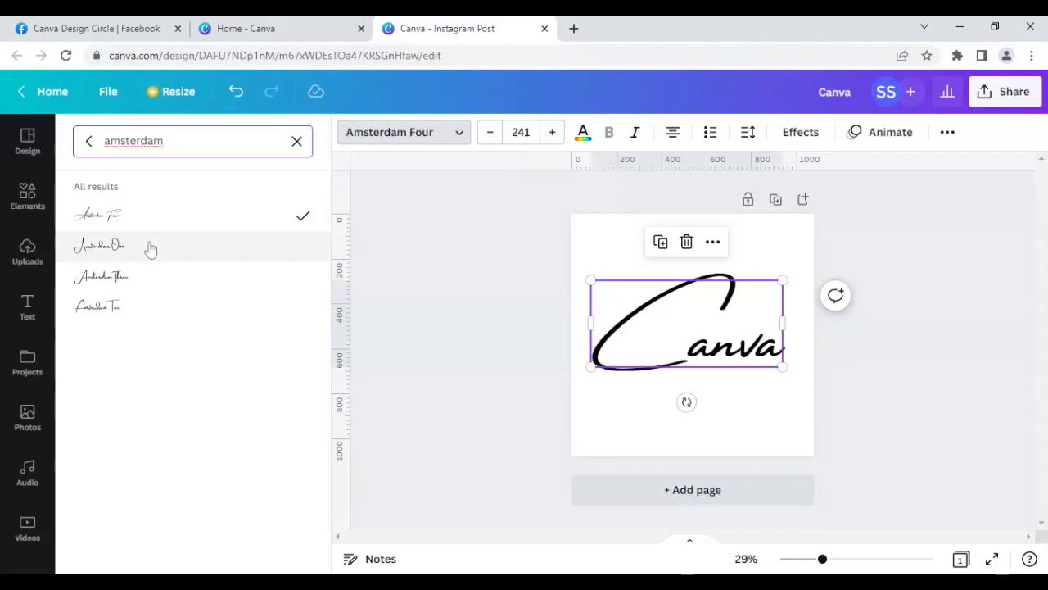
click(150, 247)
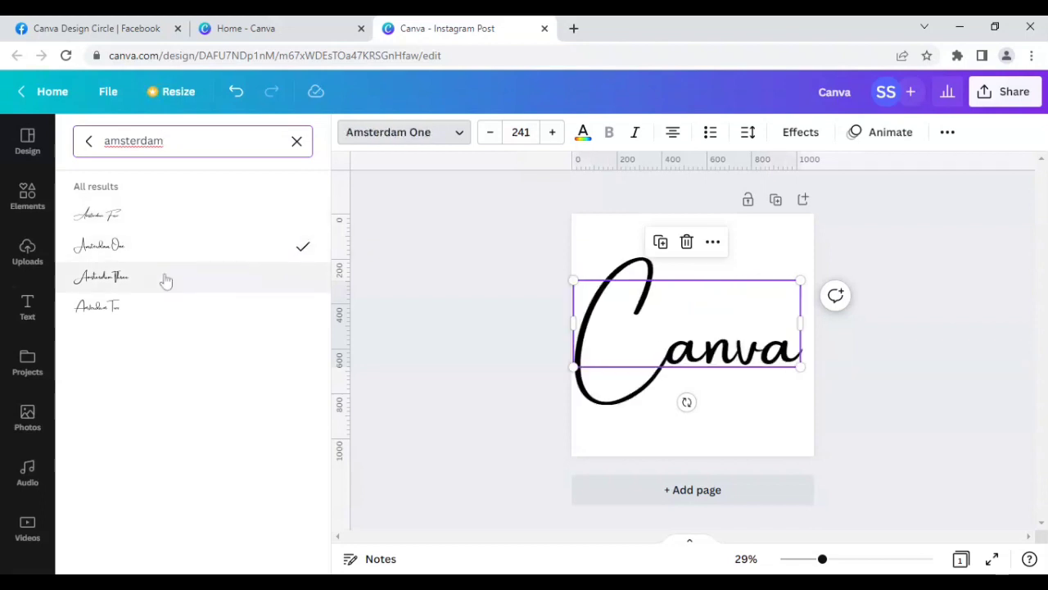
click(167, 281)
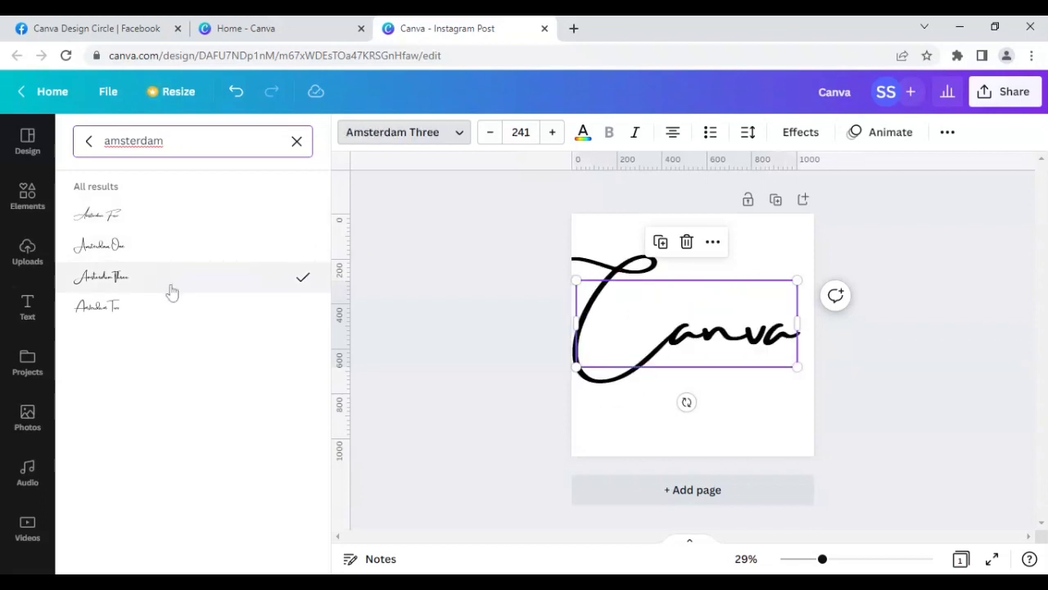
click(177, 311)
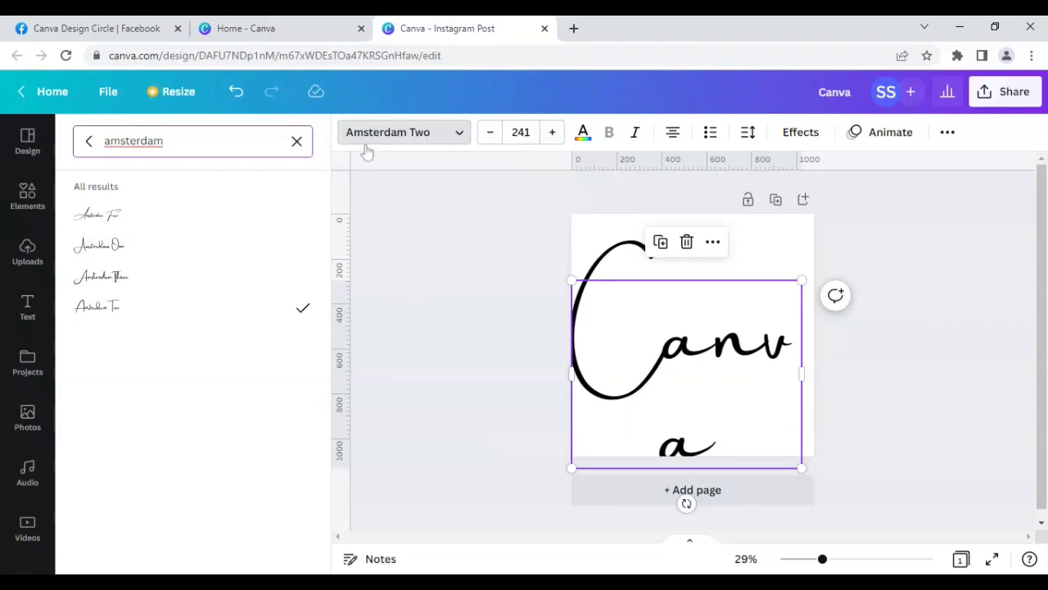
Cycle the heading through Andasia, Angelina and Angella White, which fits it on one line again.
click(296, 141)
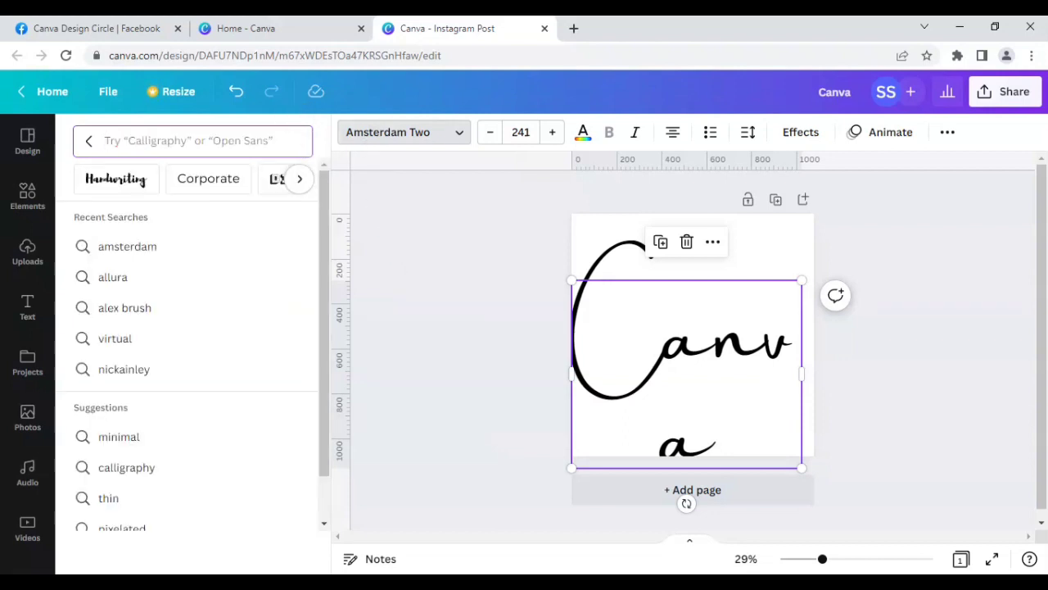
text(andasia)
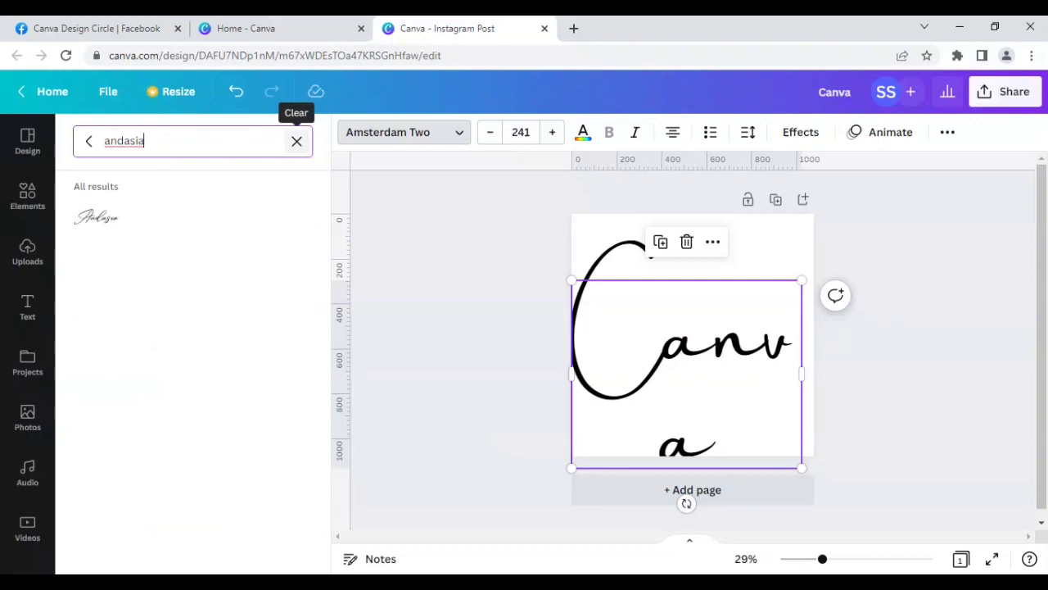
click(165, 228)
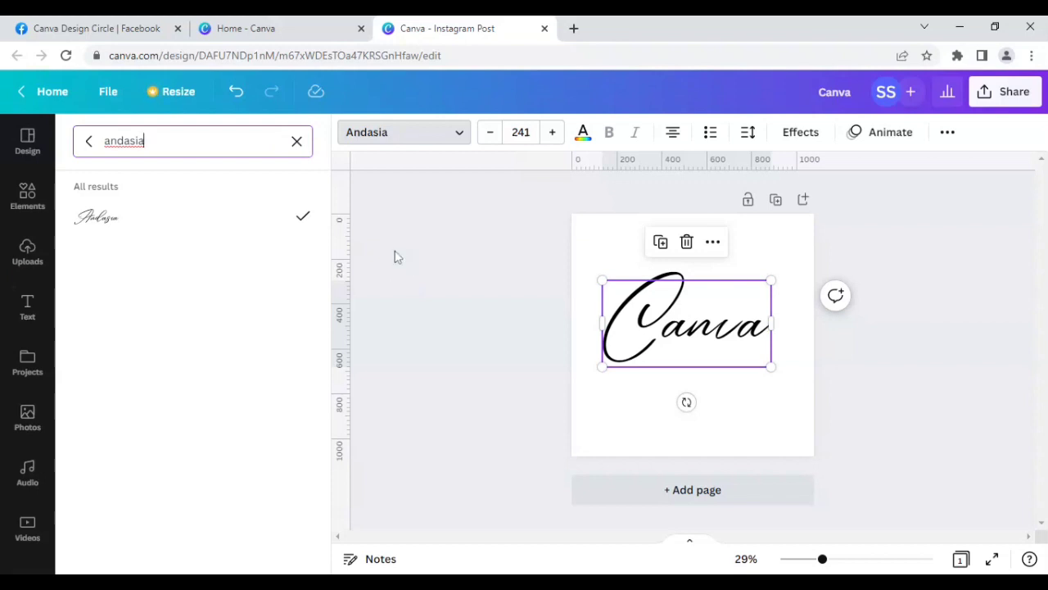
click(296, 140)
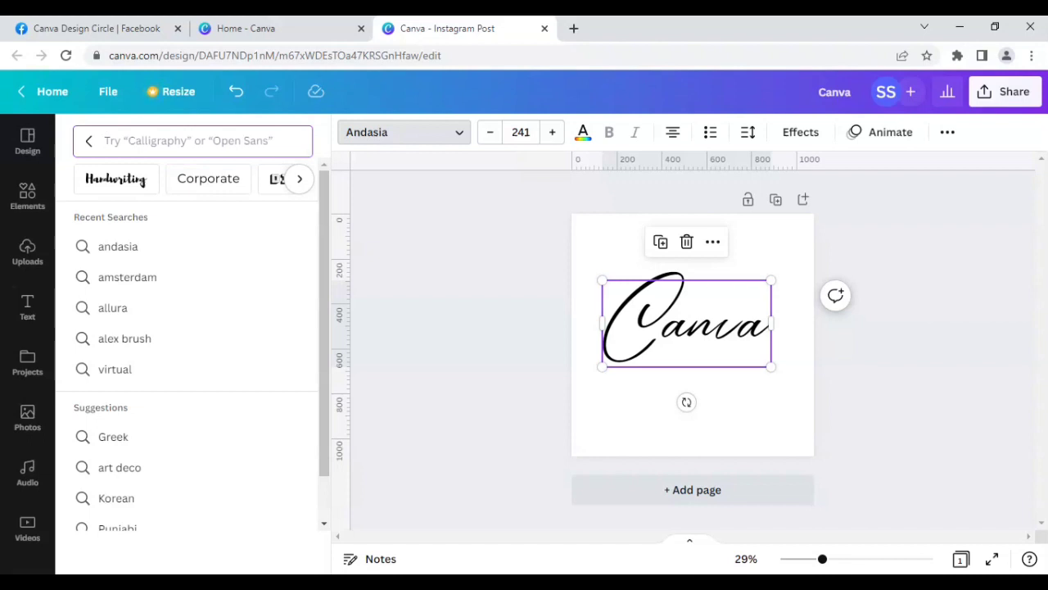
text(angelina)
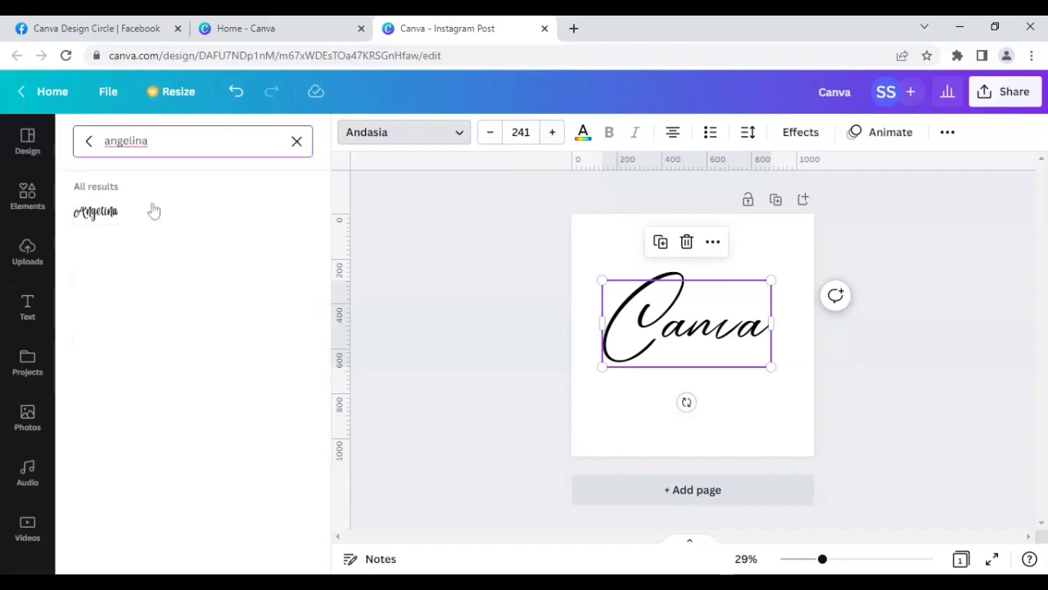
click(131, 213)
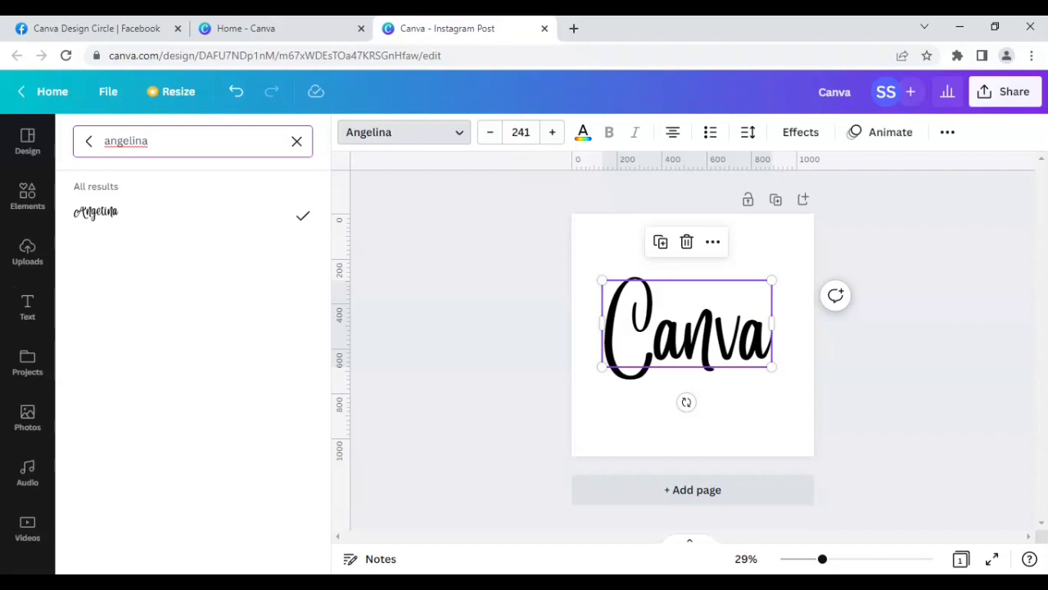
click(297, 141)
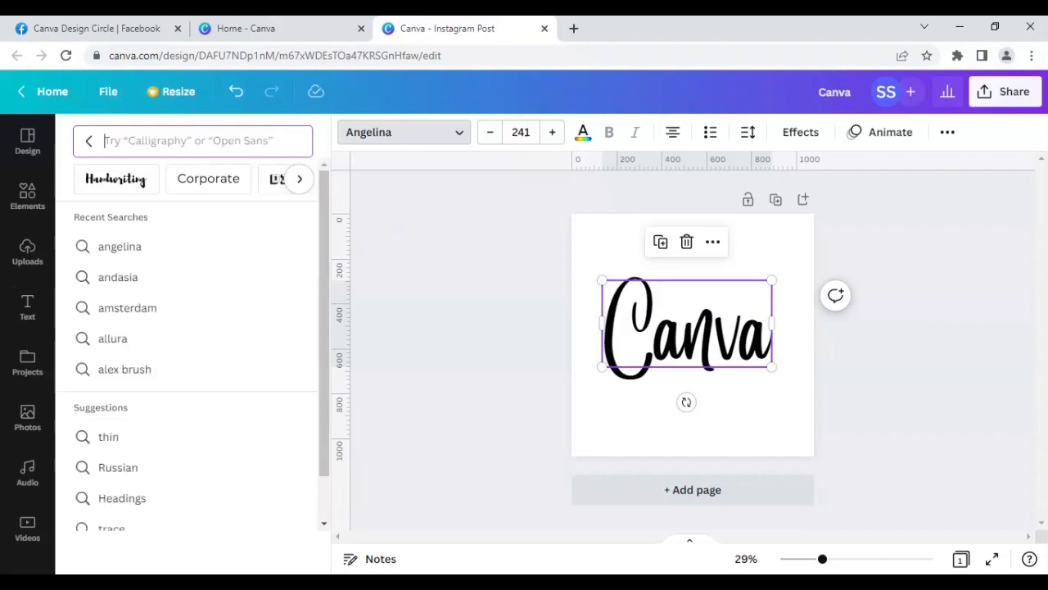
text(ange)
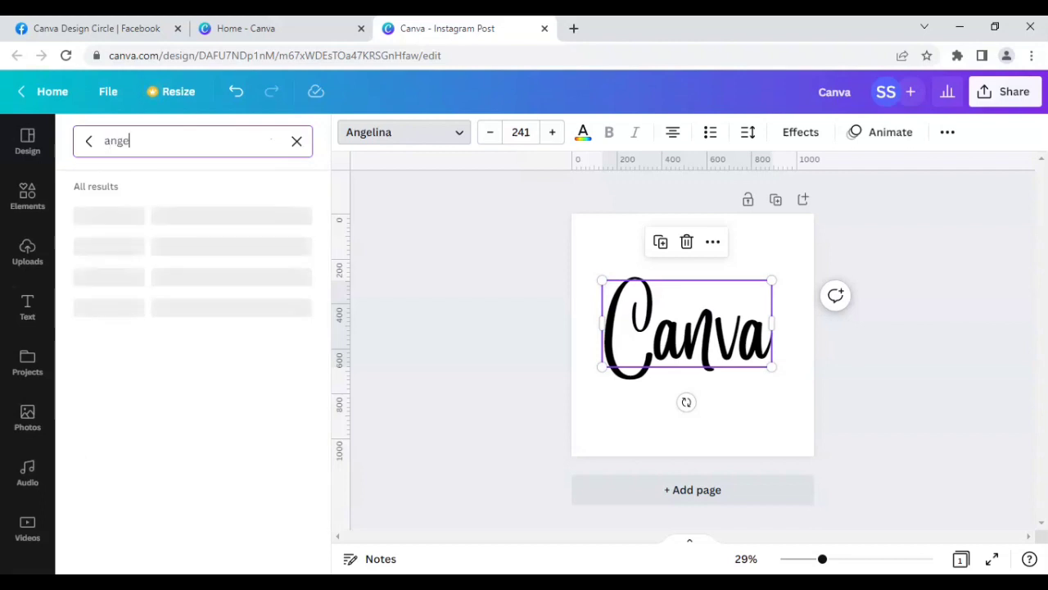
text(lla white)
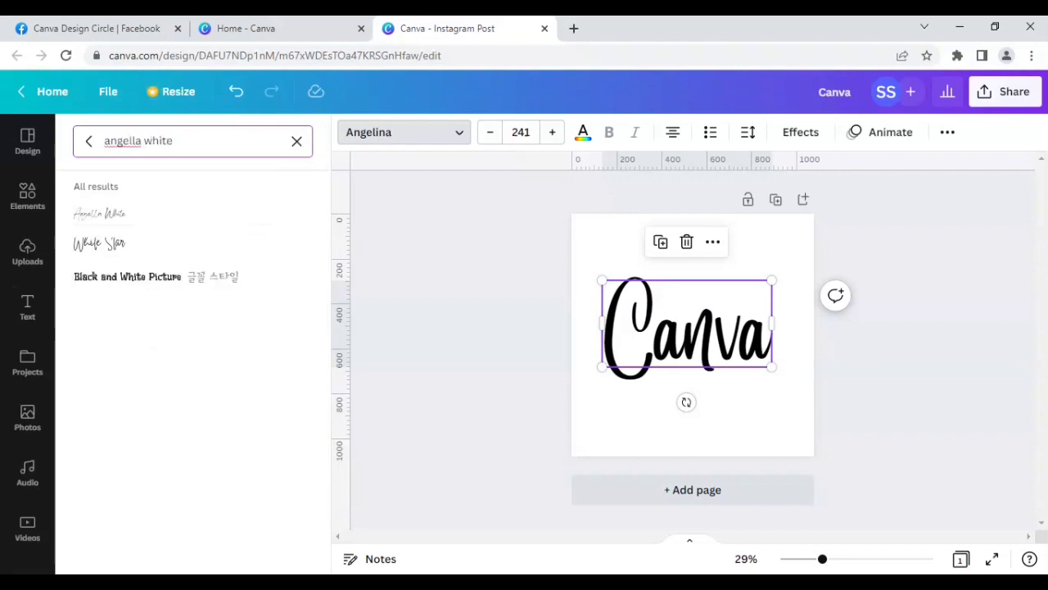
click(178, 226)
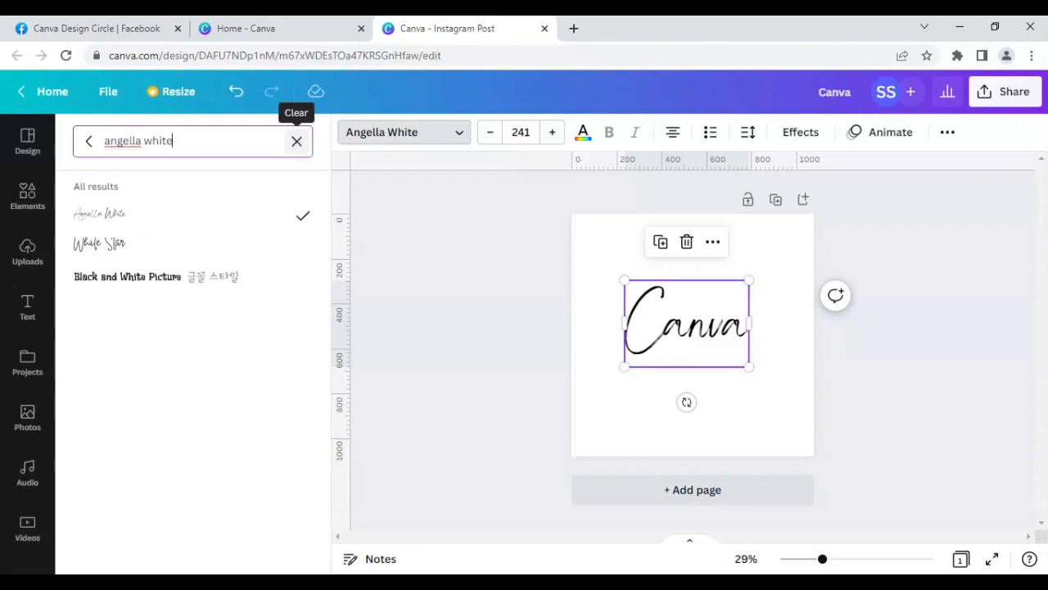
click(297, 141)
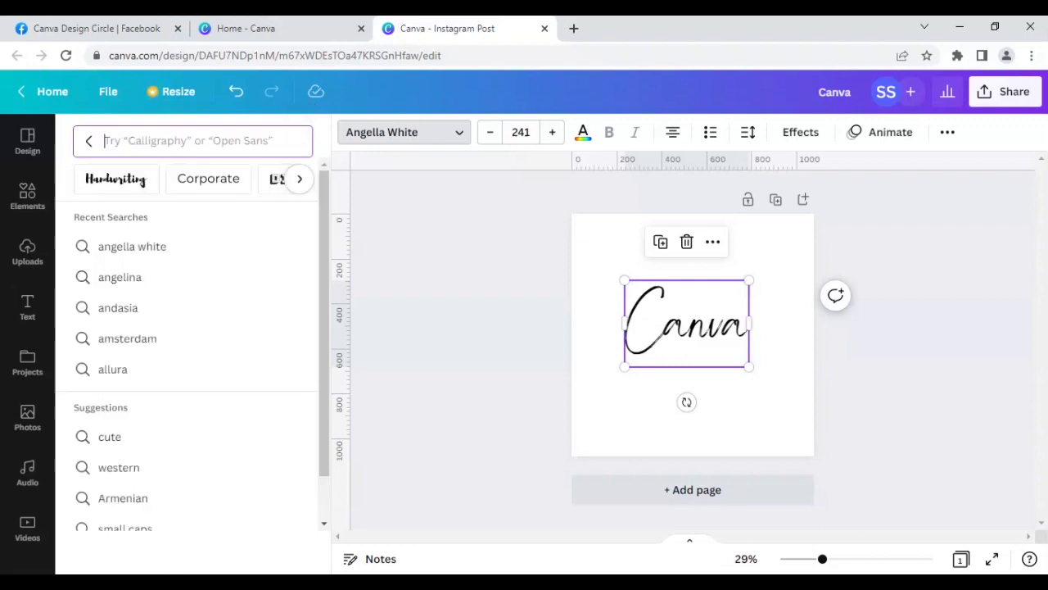
Apply Aniyah to the heading and move the two-line 'Ca'/'nva' text up the page.
text(aniyah)
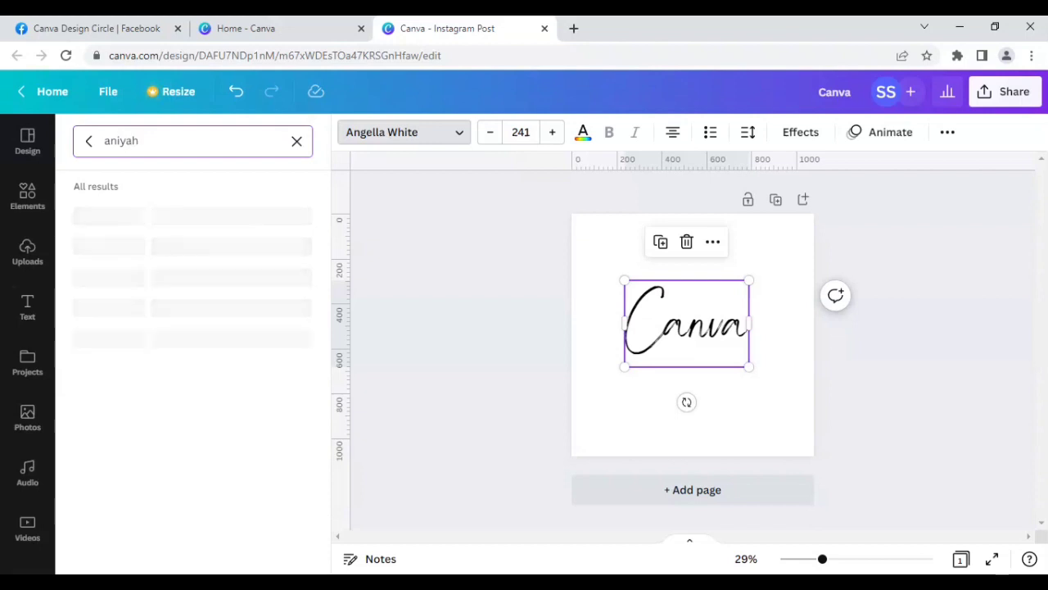
click(194, 216)
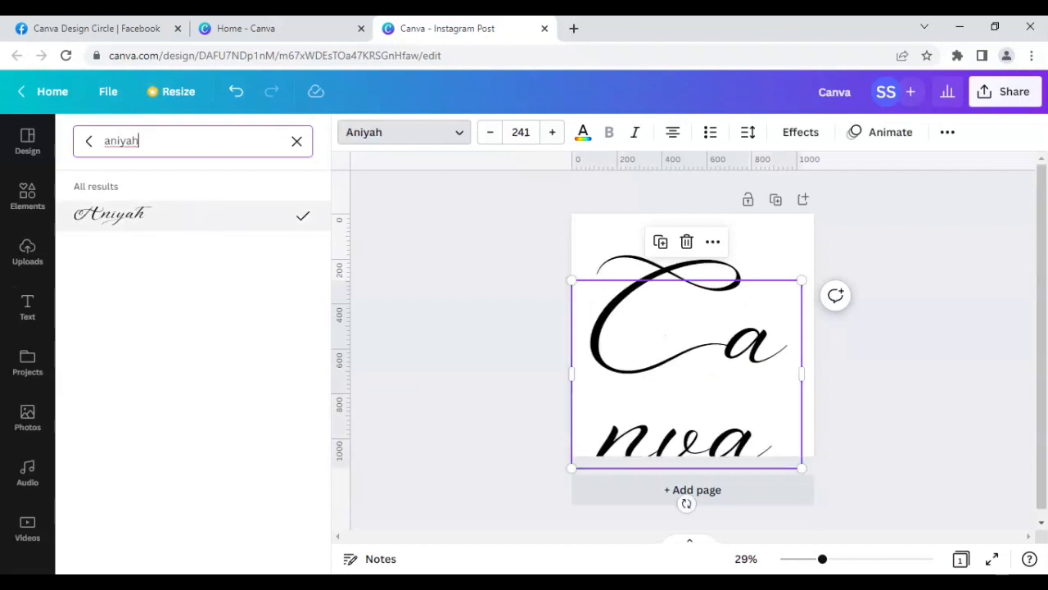
drag(721, 385, 721, 351)
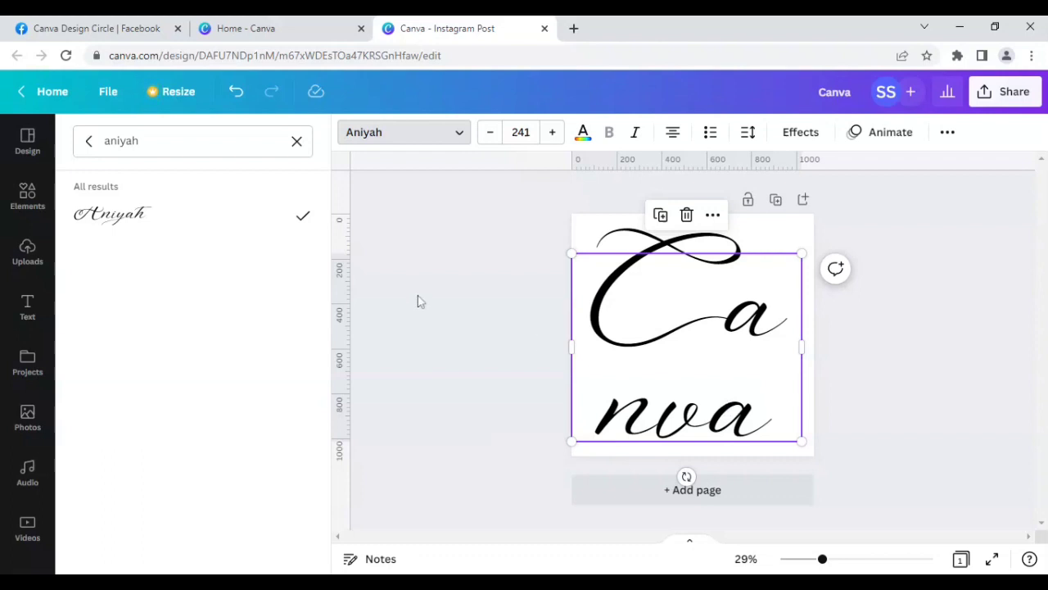
click(296, 141)
Try three AyrSaturday variants on 'Canva', ending on the outlined AyrSaturday Night Script.
text(ay)
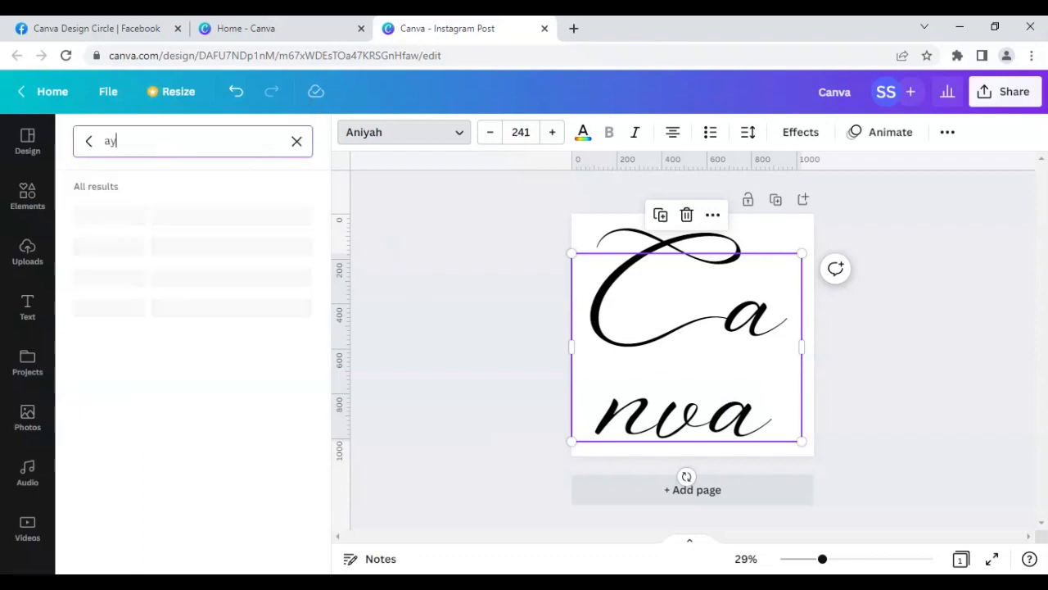
text(rsaturday)
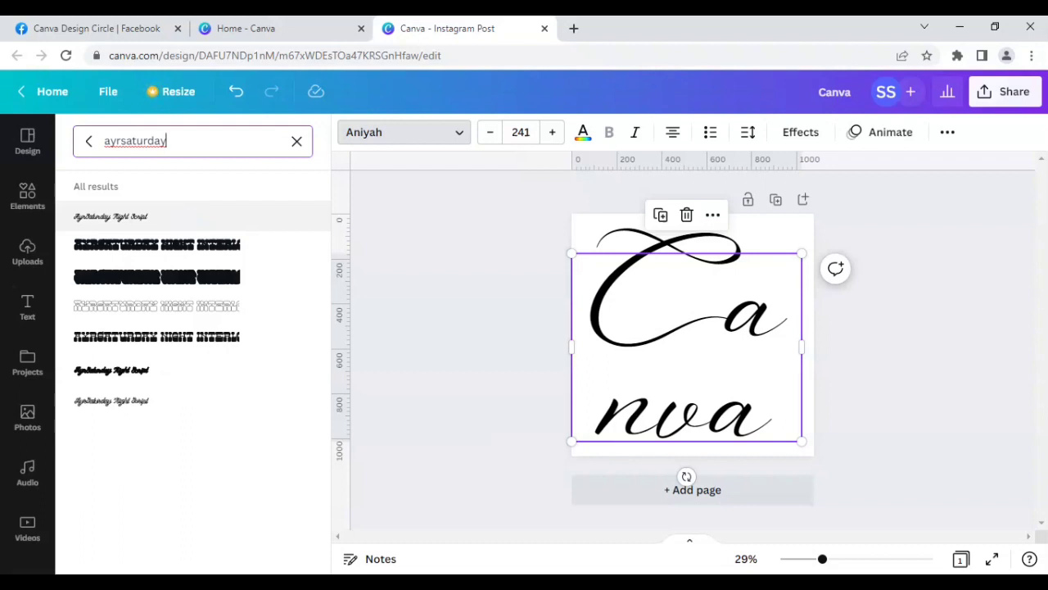
click(179, 219)
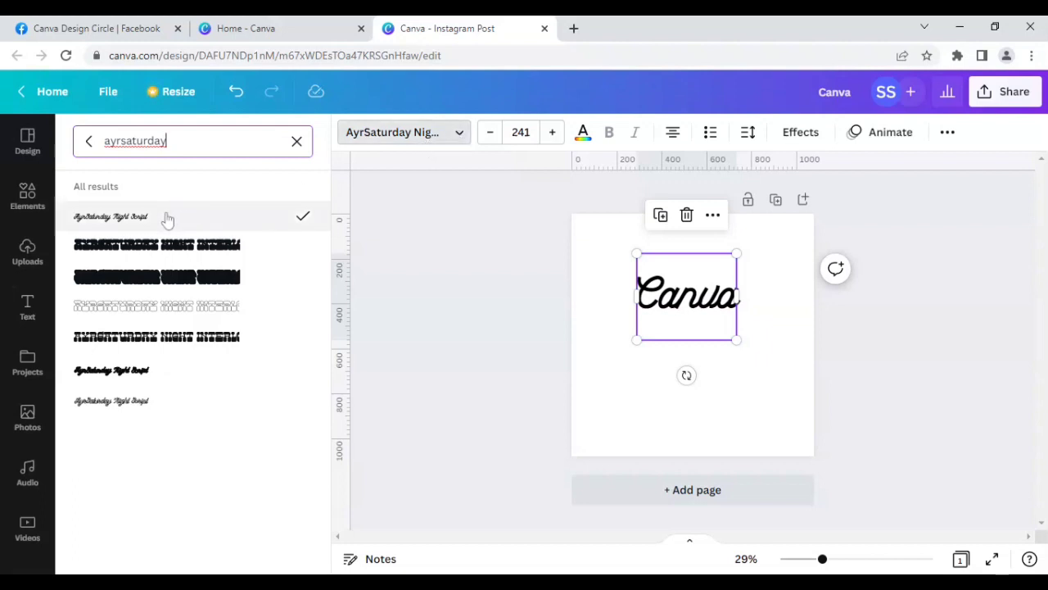
click(171, 379)
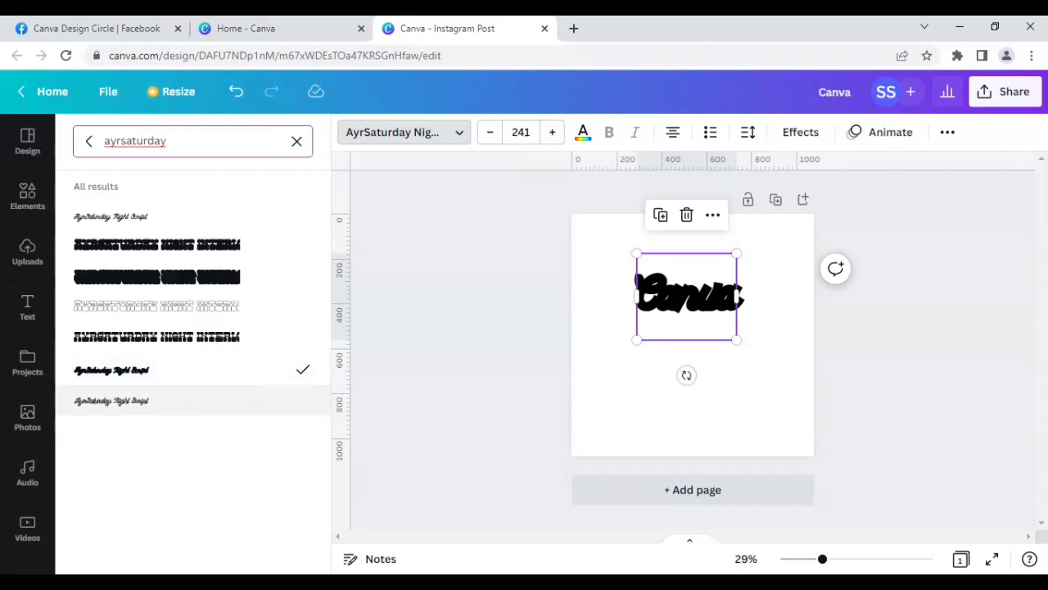
click(167, 401)
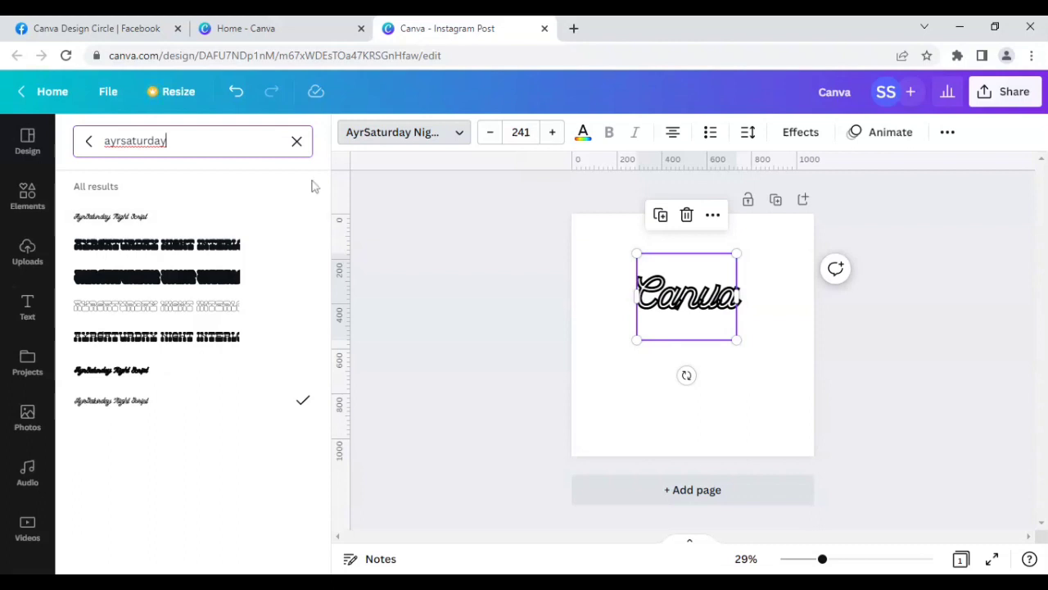
click(297, 143)
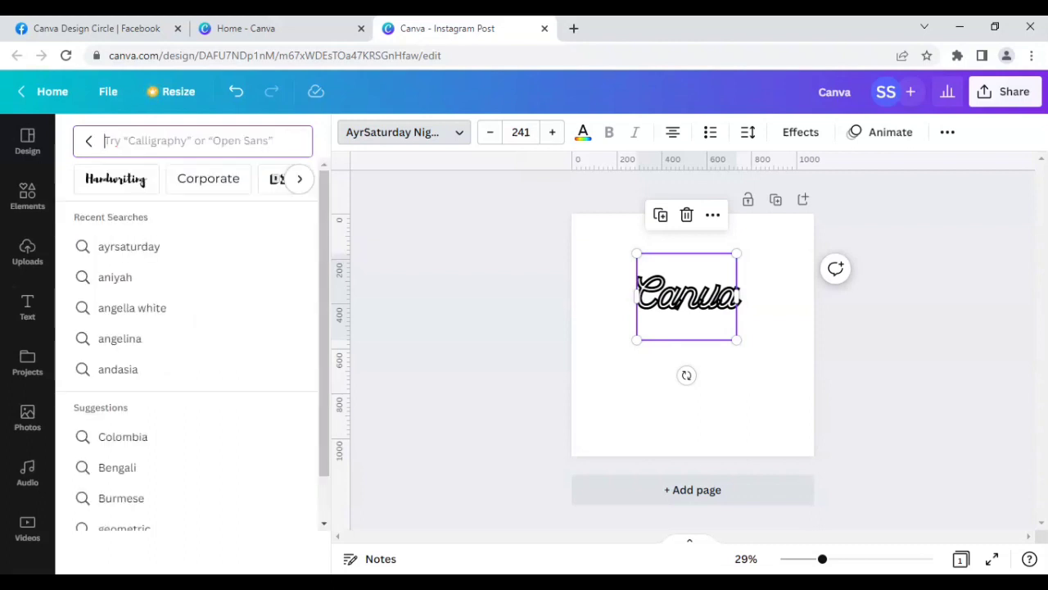
Cycle the 'Canva' text through Bakerie, Bakerie Bold and Bakerie Thin.
text(bakerie)
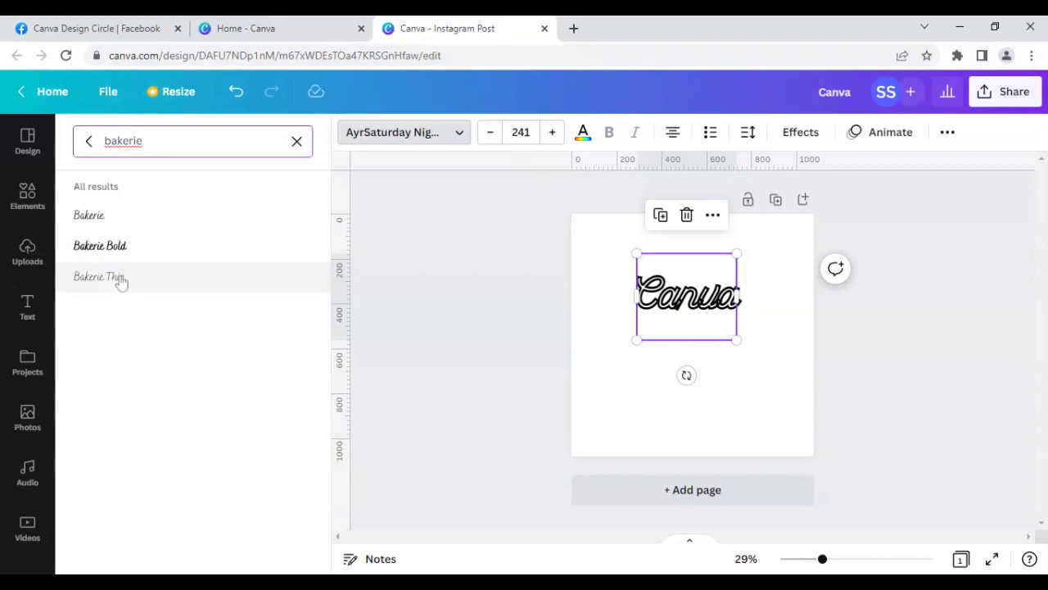
click(121, 221)
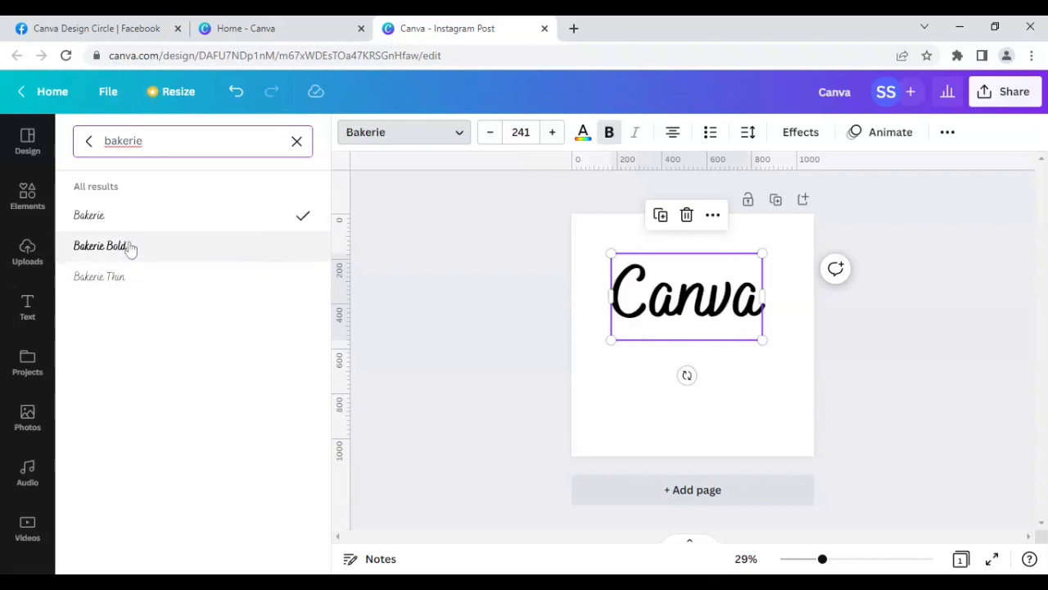
click(126, 245)
click(131, 276)
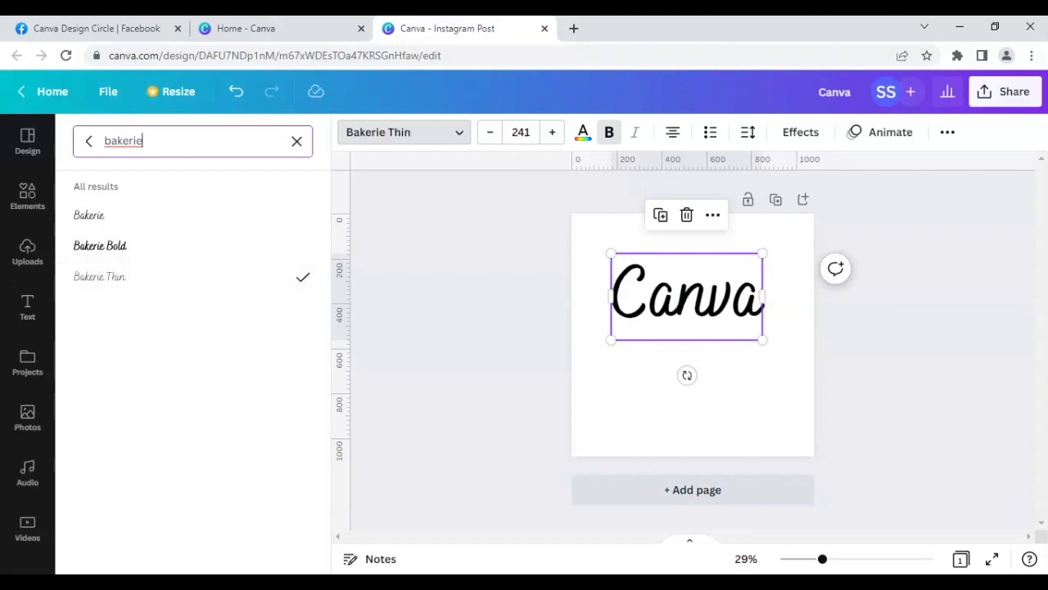
Switch the 'Canva' text to the Bellaboo font.
click(295, 141)
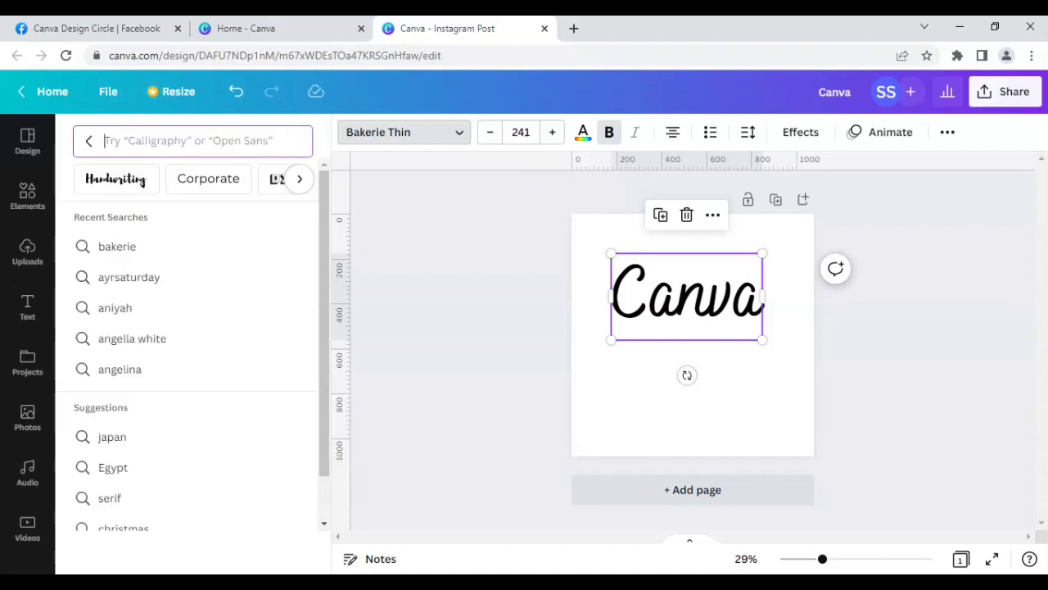
text(be)
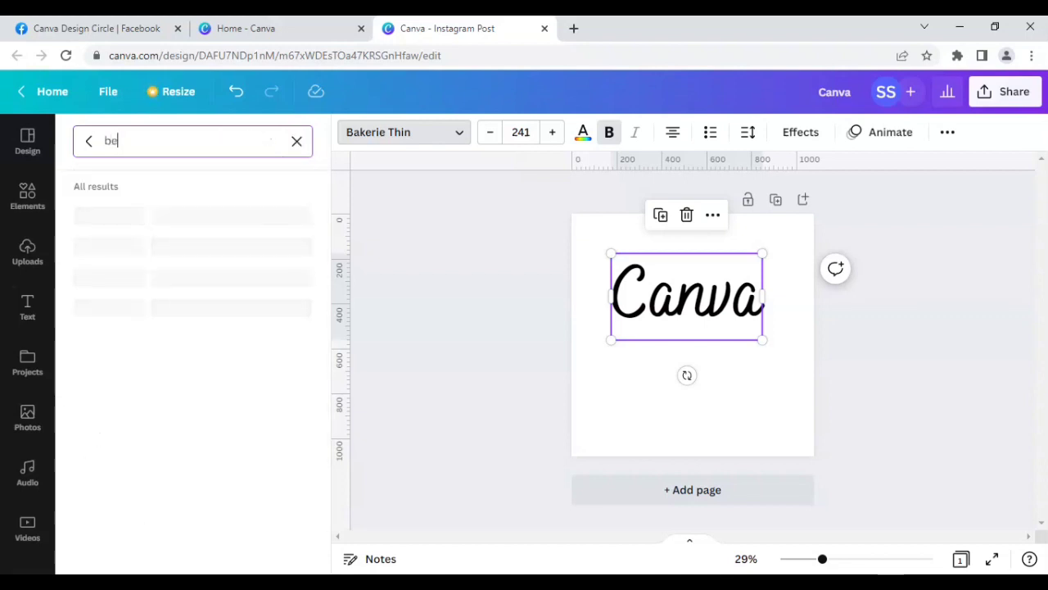
text(llaboo)
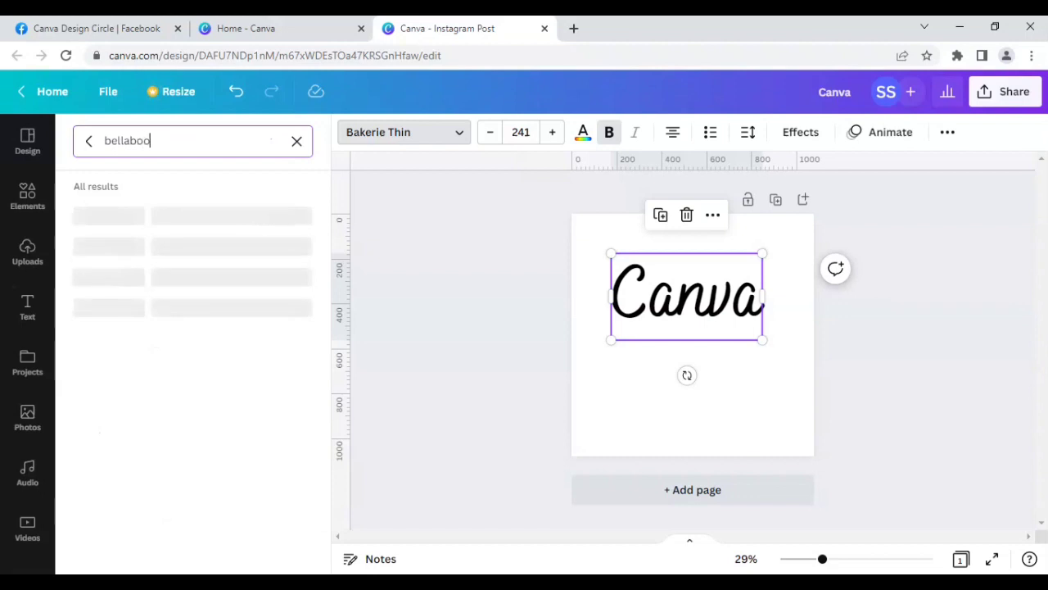
click(97, 215)
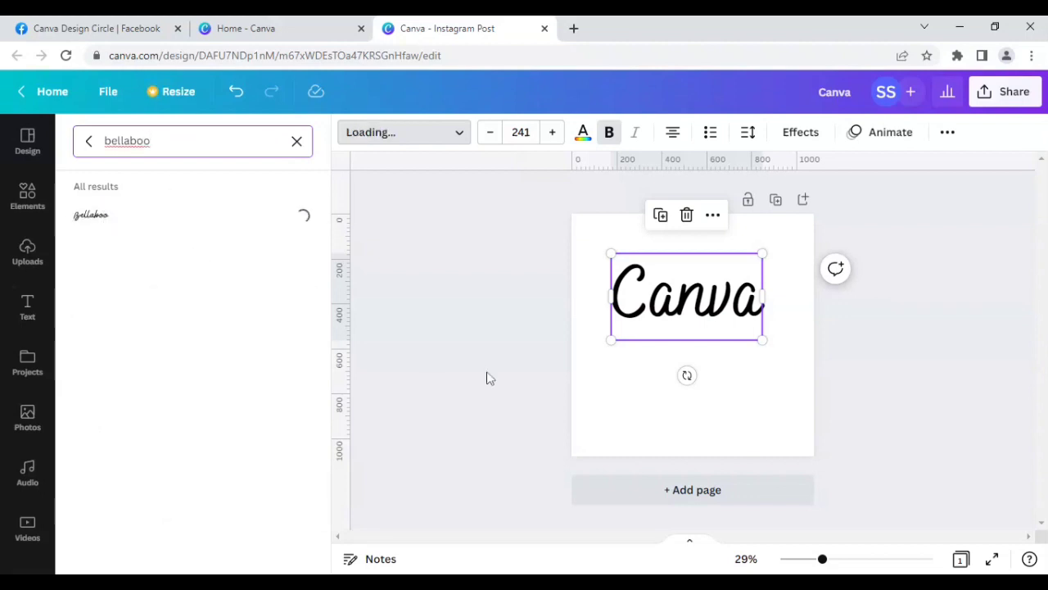